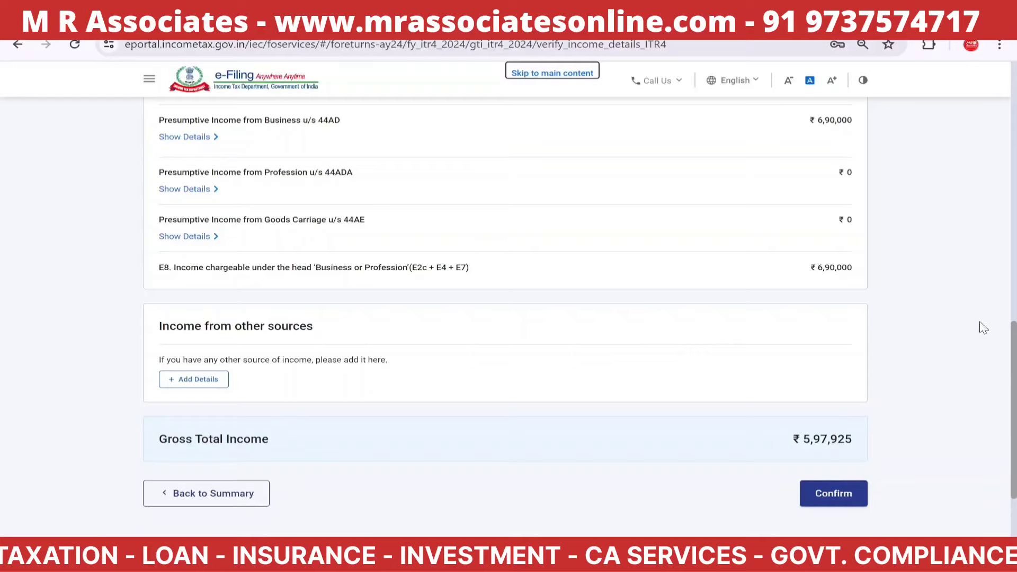
Review the house property, business and other income entries, and confirm the Gross Total Income section.
{"action": "left_click_drag", "start_coordinate": [1015, 362], "coordinate": [1015, 275]}
{"action": "scroll", "coordinate": [1015, 275], "scroll_direction": "up", "scroll_amount": 2}
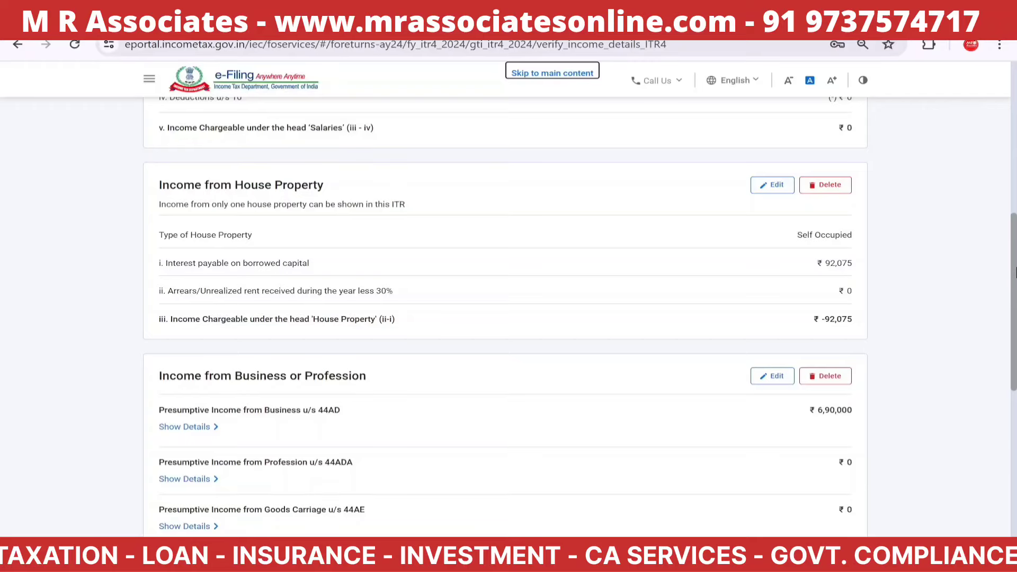
{"action": "left_click_drag", "start_coordinate": [1015, 272], "coordinate": [1015, 422]}
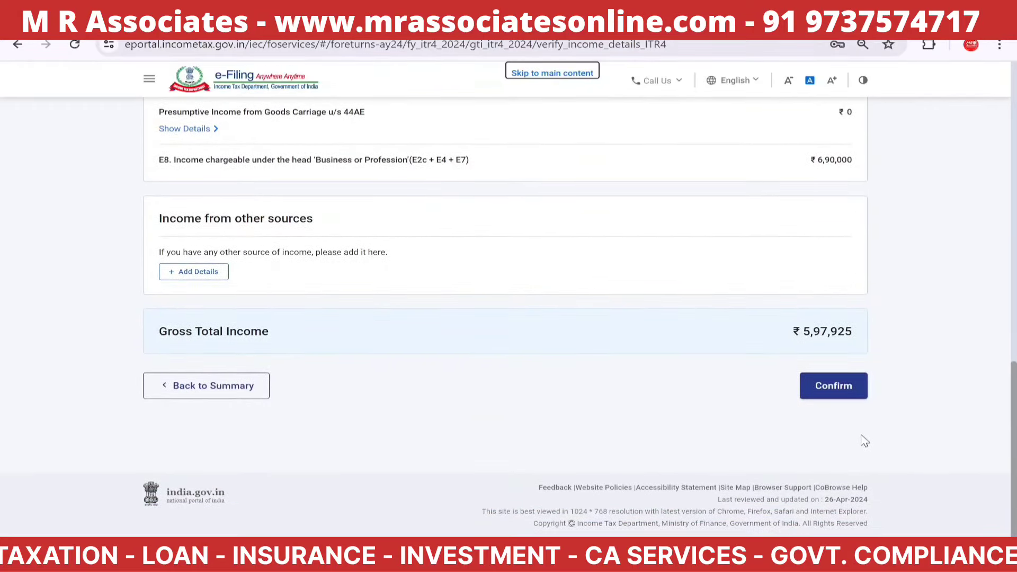
{"action": "left_click", "coordinate": [834, 392]}
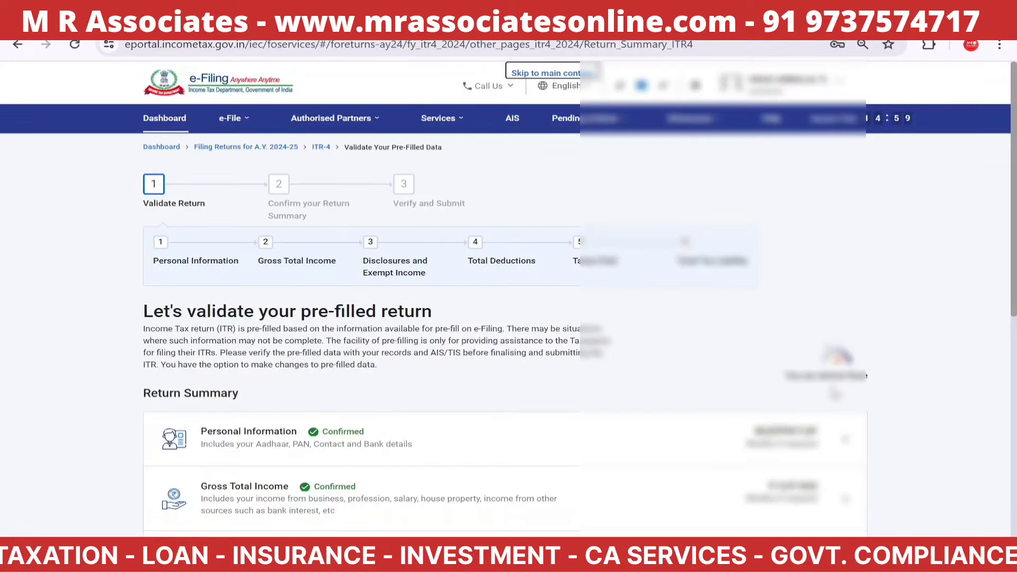
Review the business's financial particulars in the Disclosures and Exempt Income section and confirm the section.
{"action": "scroll", "coordinate": [1014, 278], "scroll_direction": "down", "scroll_amount": 4}
{"action": "left_click_drag", "start_coordinate": [1014, 278], "coordinate": [1014, 310]}
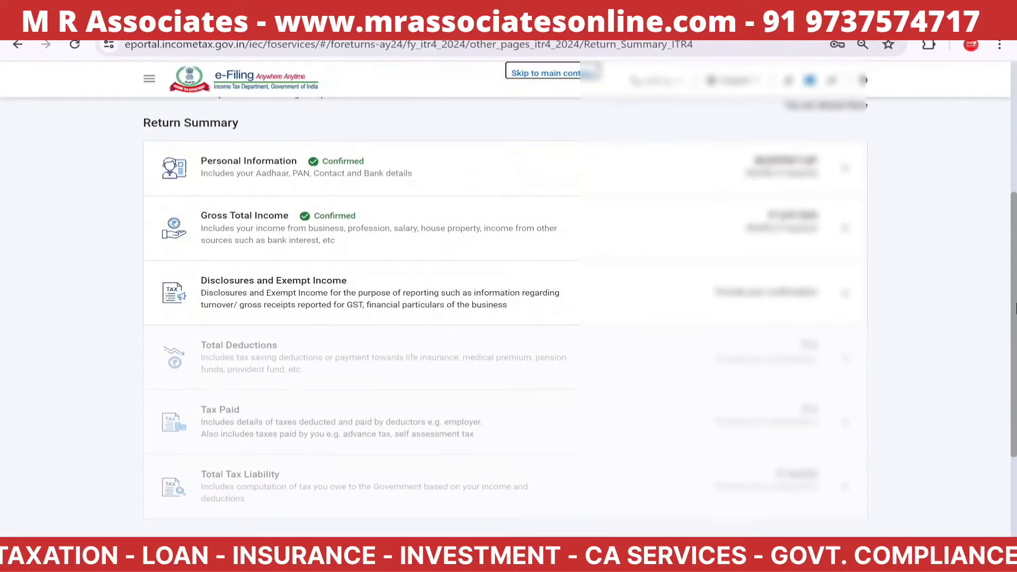
{"action": "left_click", "coordinate": [364, 291]}
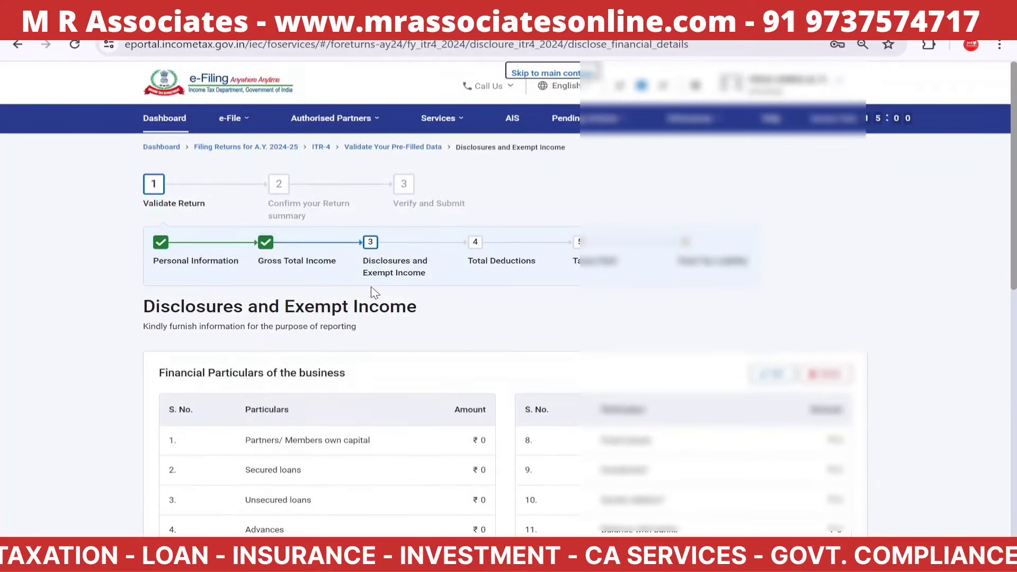
{"action": "left_click_drag", "start_coordinate": [1013, 188], "coordinate": [1014, 258]}
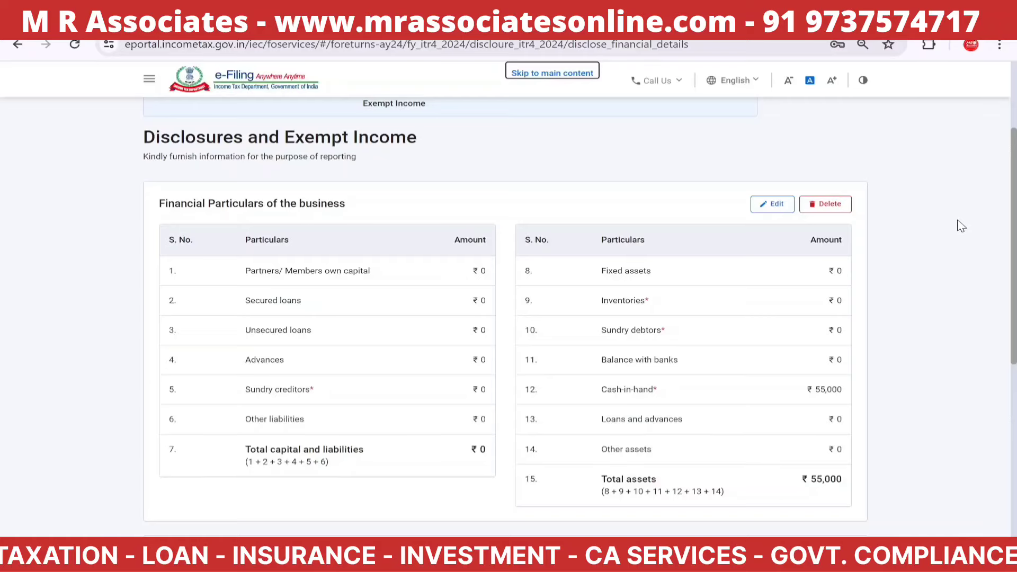
{"action": "scroll", "coordinate": [1016, 262], "scroll_direction": "down", "scroll_amount": 2}
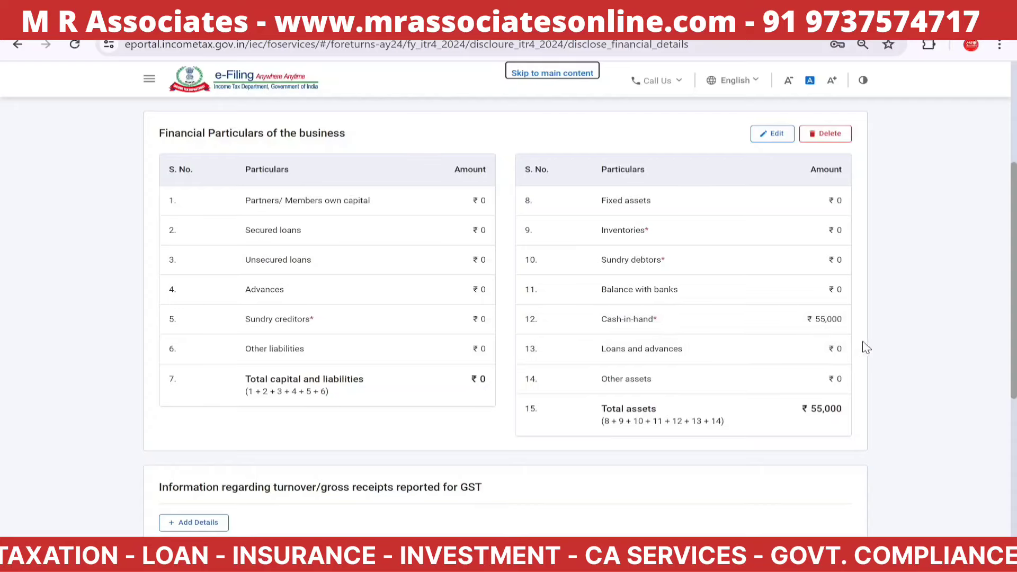
{"action": "scroll", "coordinate": [990, 344], "scroll_direction": "down", "scroll_amount": 3}
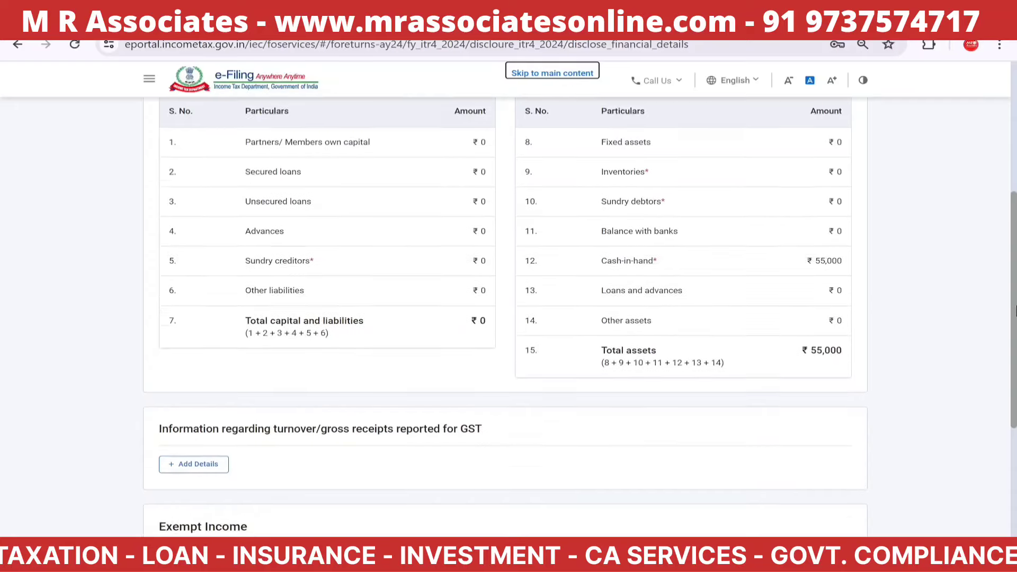
{"action": "left_click_drag", "start_coordinate": [1015, 363], "coordinate": [1014, 401]}
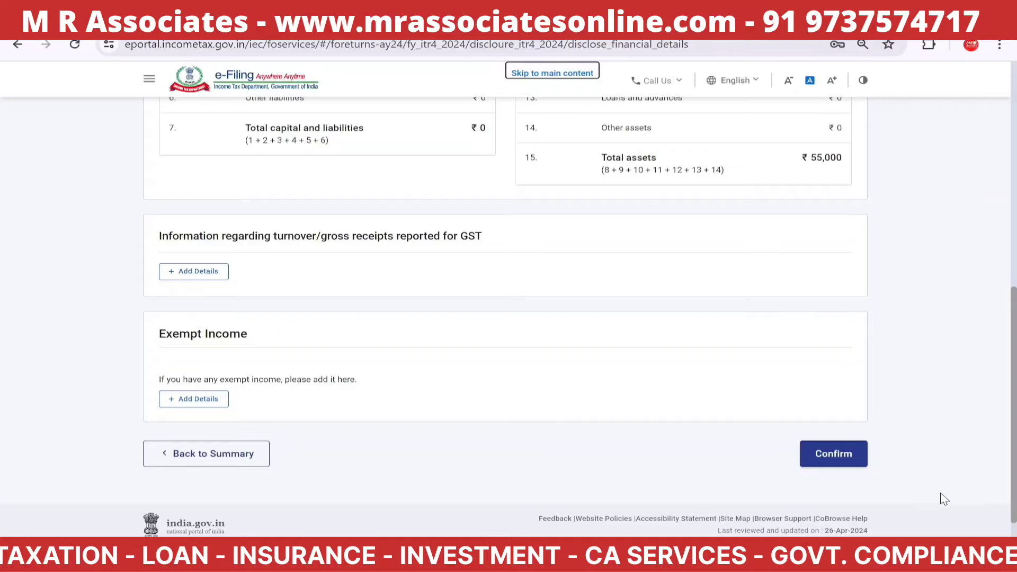
{"action": "left_click", "coordinate": [840, 459]}
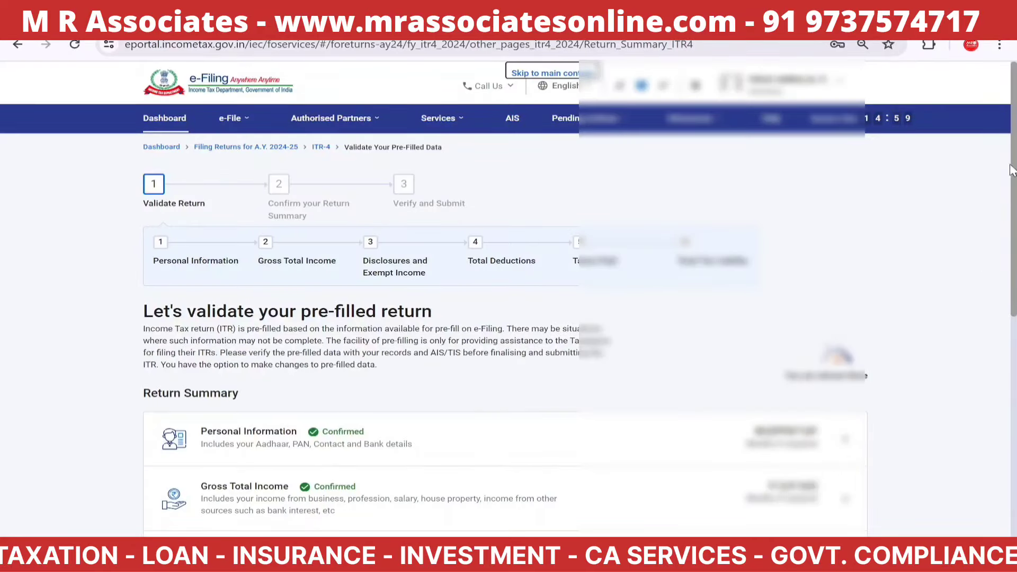
Open the Total Deductions section from the return summary.
{"action": "scroll", "coordinate": [1015, 209], "scroll_direction": "down", "scroll_amount": 2}
{"action": "scroll", "coordinate": [1015, 210], "scroll_direction": "down", "scroll_amount": 4}
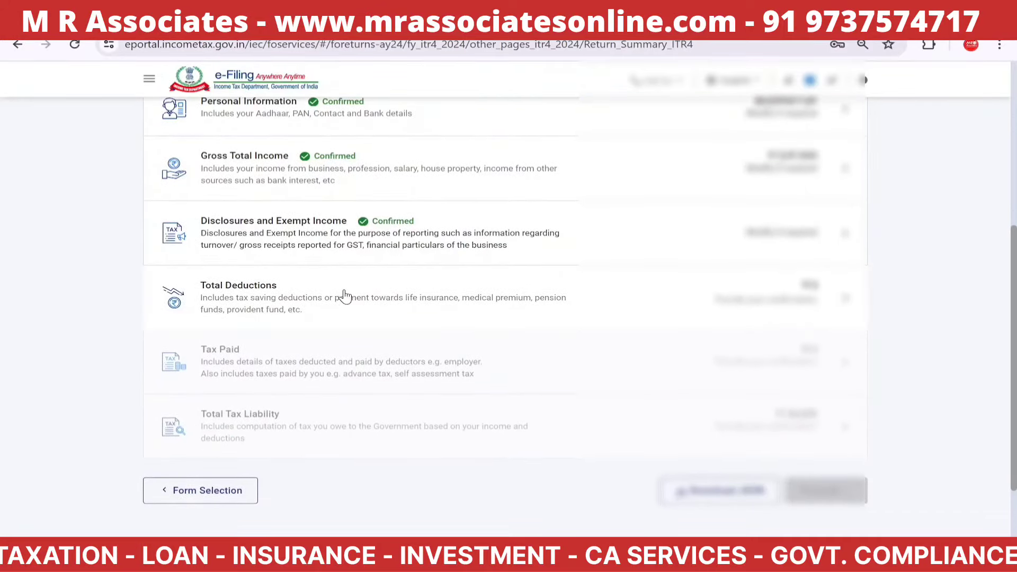
{"action": "left_click", "coordinate": [343, 293]}
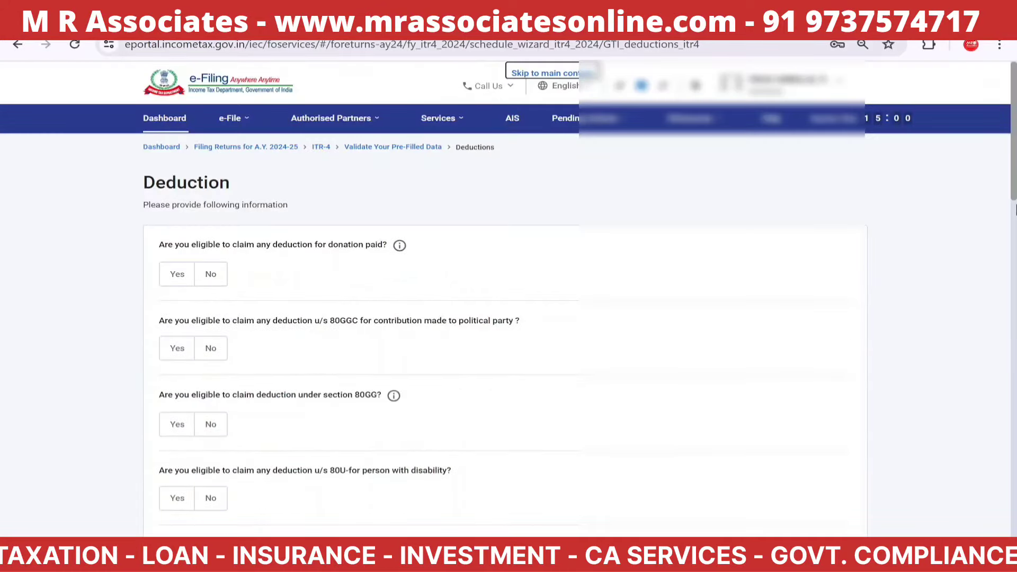
Answer No to the deduction questions on donations, 80GGC political contributions, 80GG, 80U and 80DD.
{"action": "scroll", "coordinate": [1015, 175], "scroll_direction": "down", "scroll_amount": 1}
{"action": "scroll", "coordinate": [1015, 176], "scroll_direction": "down", "scroll_amount": 1}
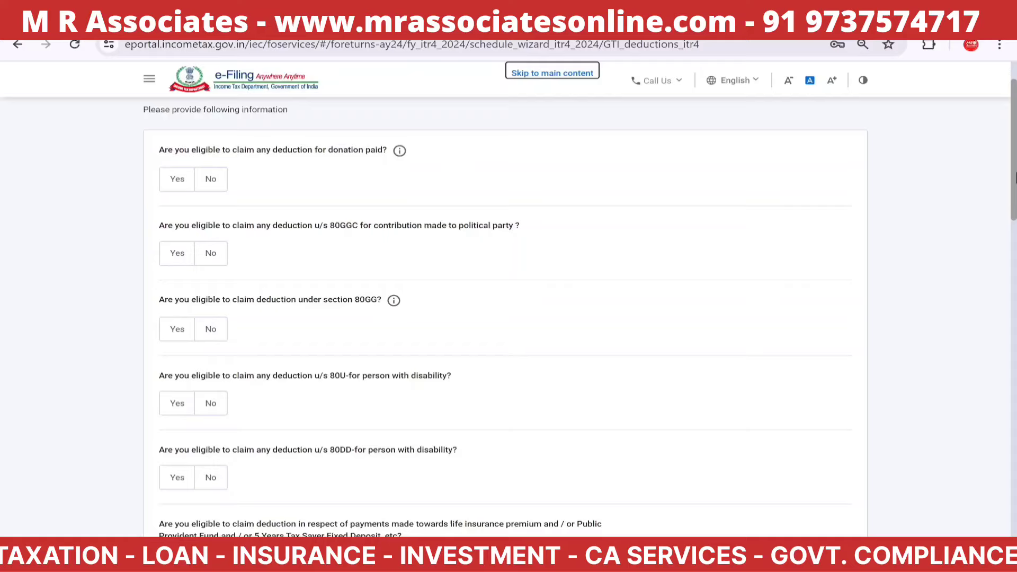
{"action": "left_click", "coordinate": [213, 183]}
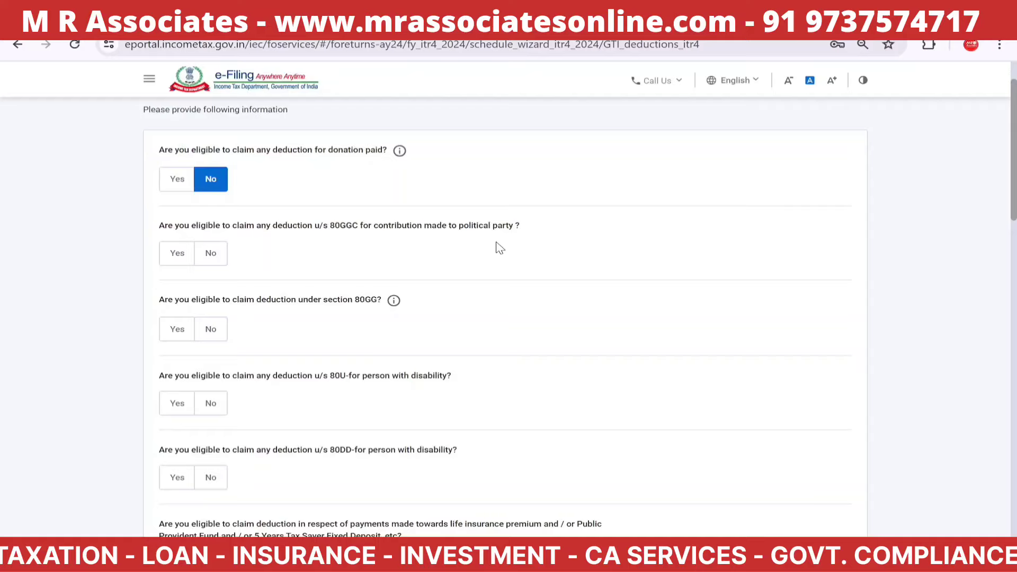
{"action": "left_click", "coordinate": [212, 261]}
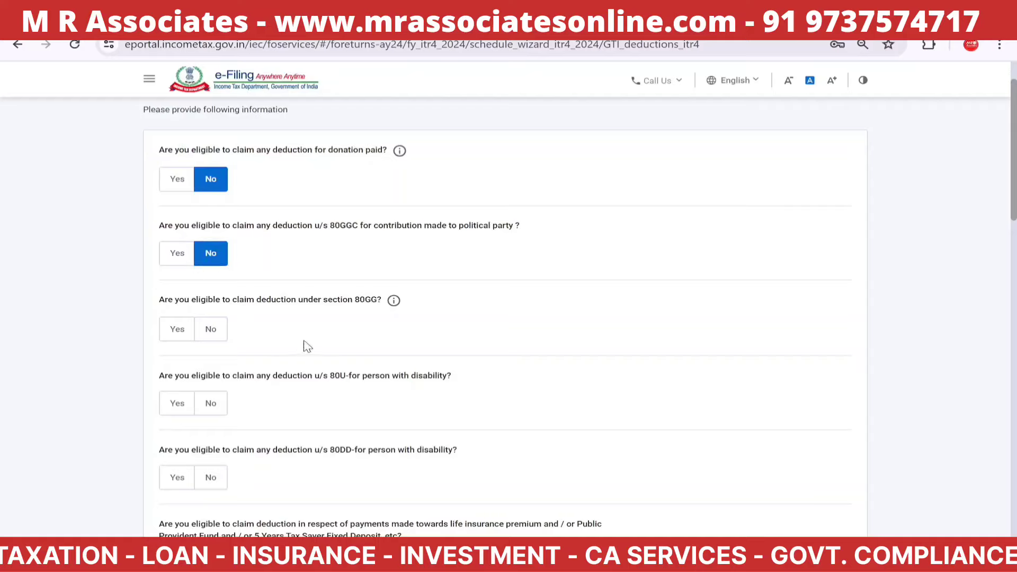
{"action": "left_click", "coordinate": [212, 331]}
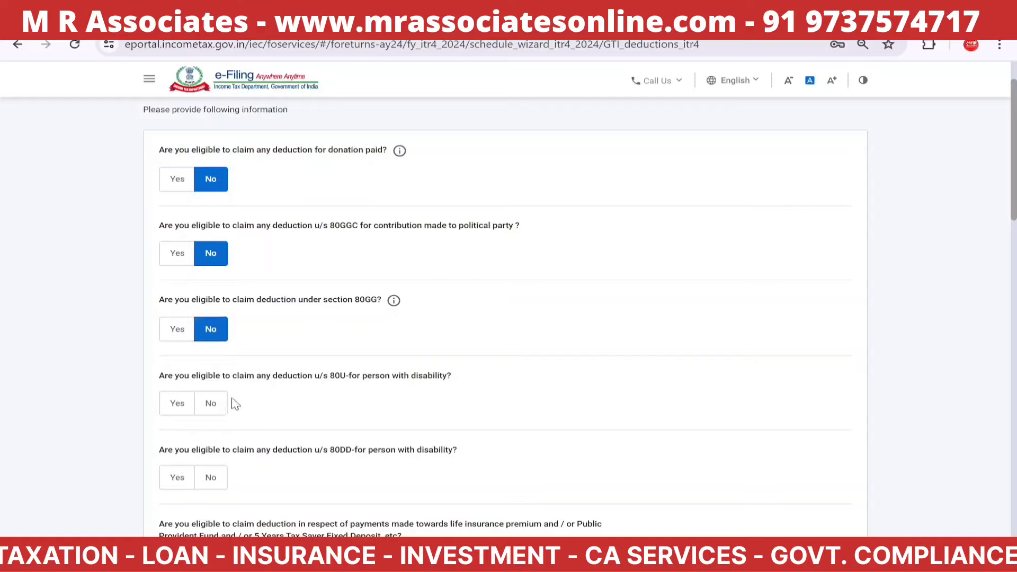
{"action": "left_click", "coordinate": [213, 404]}
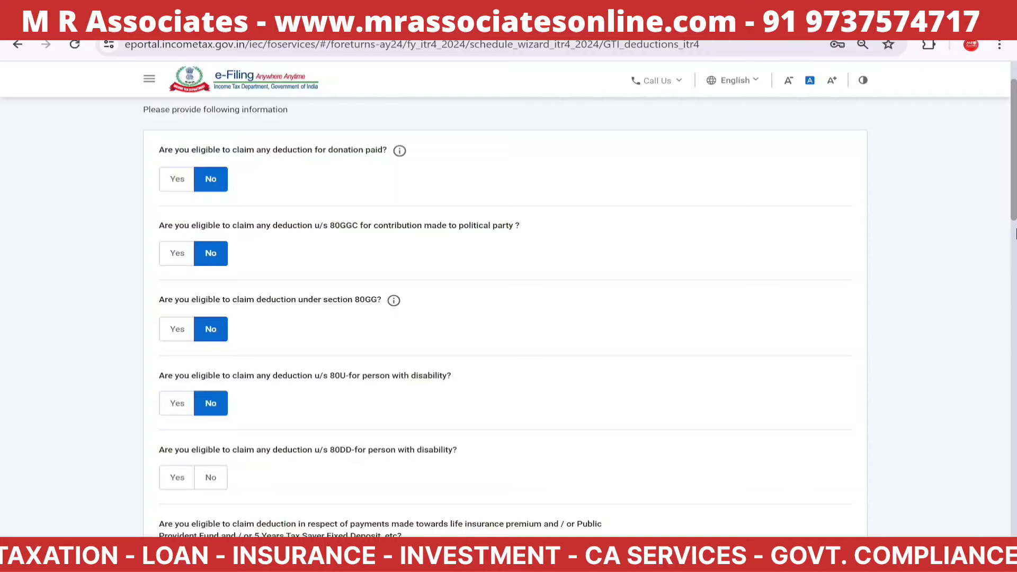
{"action": "scroll", "coordinate": [656, 302], "scroll_direction": "down", "scroll_amount": 4}
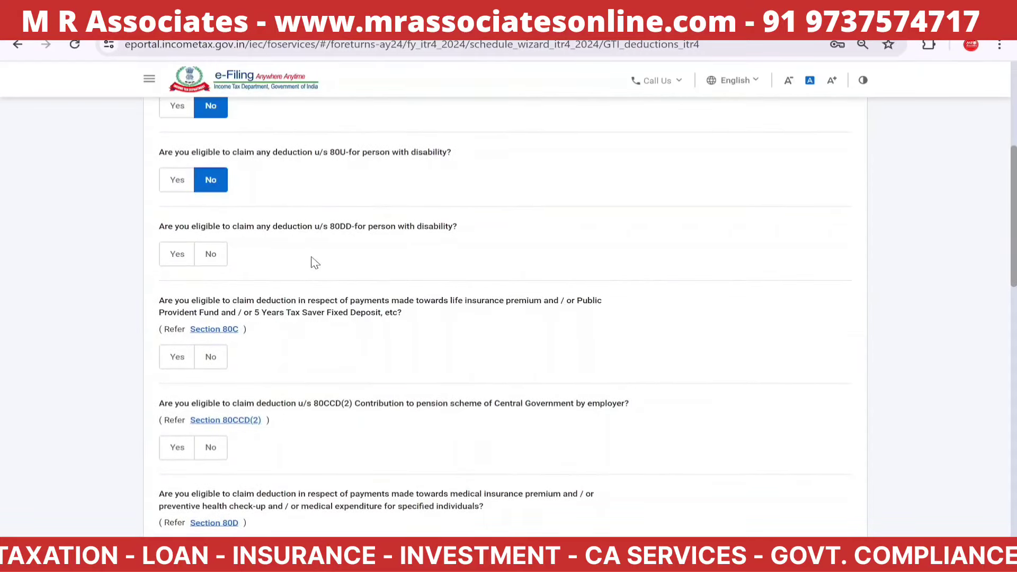
{"action": "left_click", "coordinate": [213, 259]}
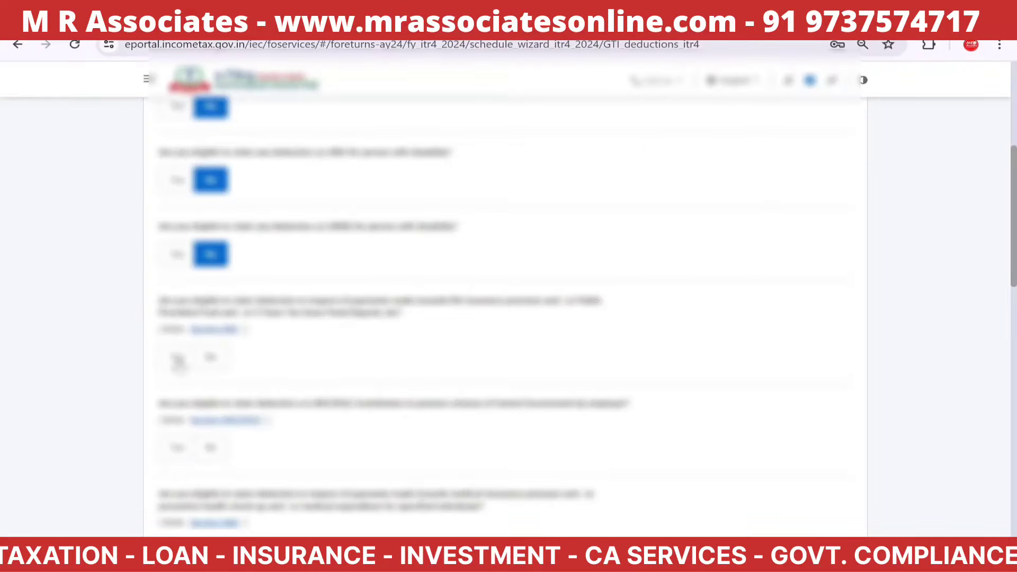
Answer Yes to the Section 80C deduction question and enter 111135 as the amount claimed.
{"action": "left_click", "coordinate": [177, 357]}
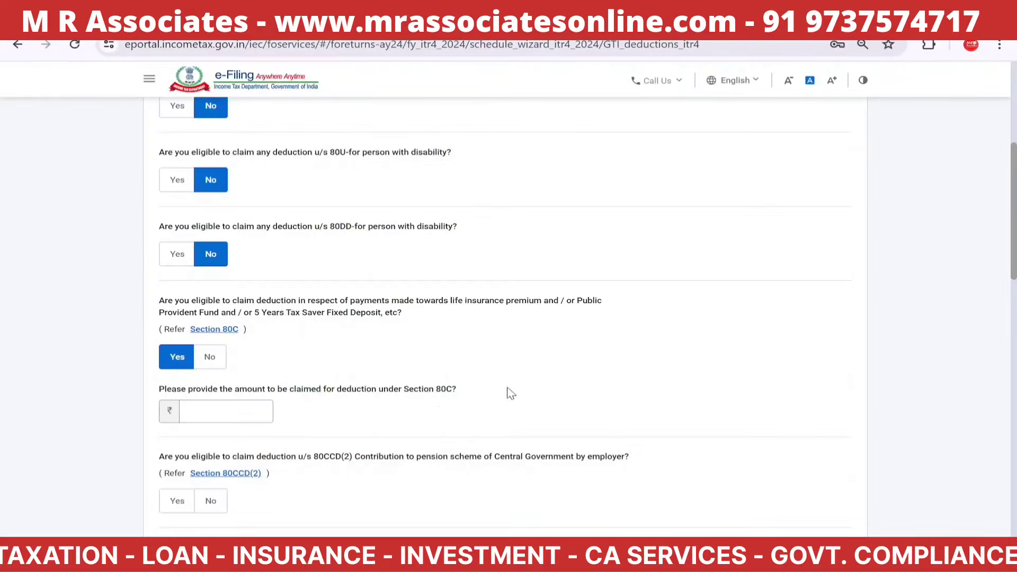
{"action": "left_click_drag", "start_coordinate": [1015, 241], "coordinate": [1014, 285]}
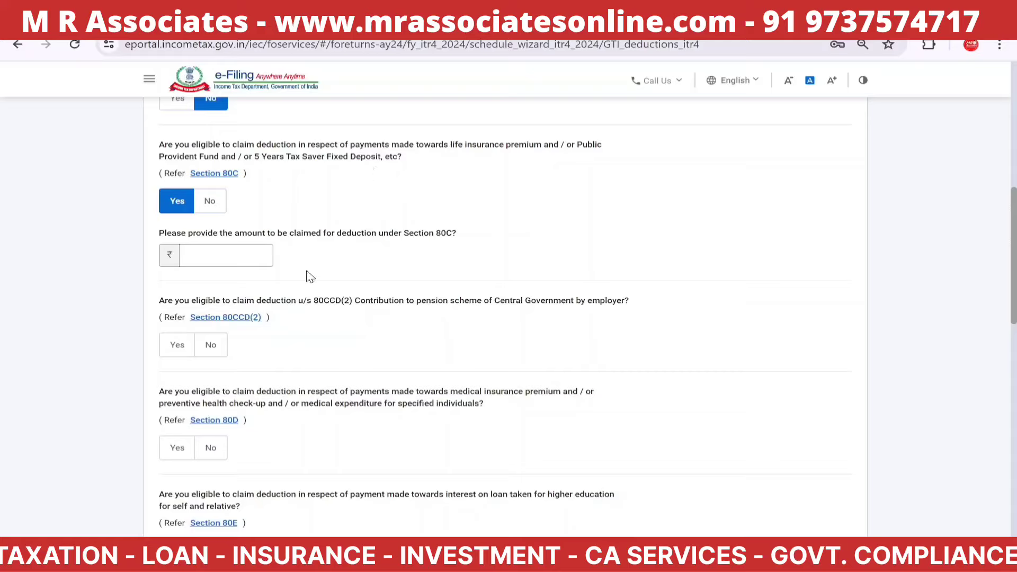
{"action": "left_click", "coordinate": [259, 258]}
{"action": "type", "text": "1"}
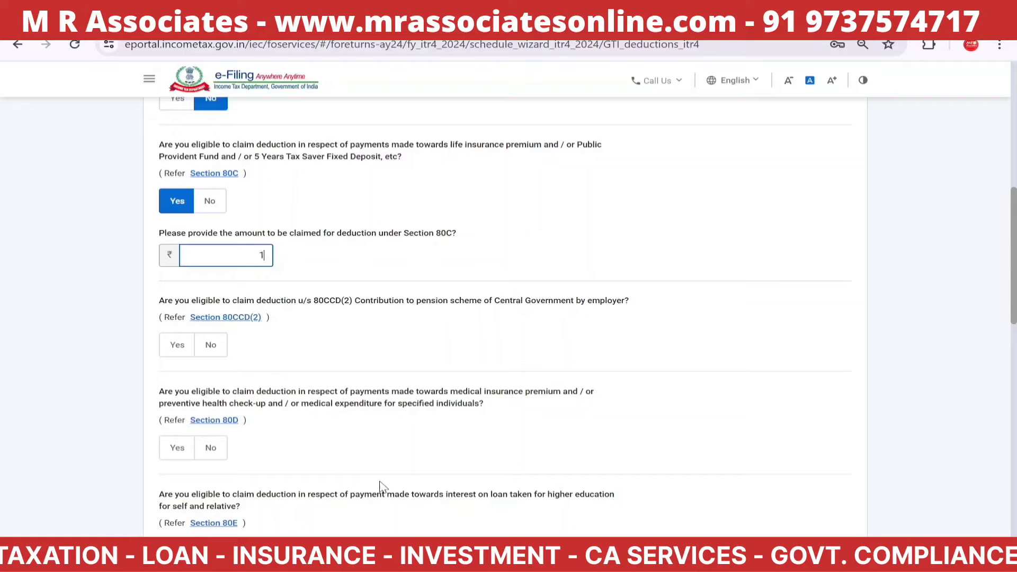
{"action": "type", "text": "11135"}
Answer No to the deduction questions for sections 80CCD(2), 80D, 80E and 80TTA.
{"action": "scroll", "coordinate": [1014, 257], "scroll_direction": "down", "scroll_amount": 1}
{"action": "scroll", "coordinate": [1014, 259], "scroll_direction": "down", "scroll_amount": 1}
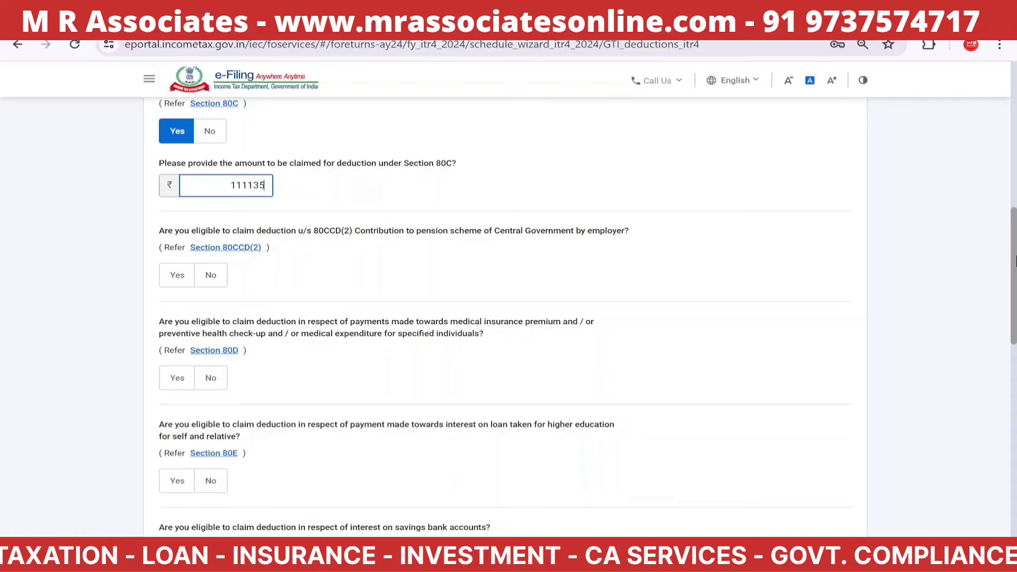
{"action": "left_click_drag", "start_coordinate": [1014, 260], "coordinate": [1013, 239]}
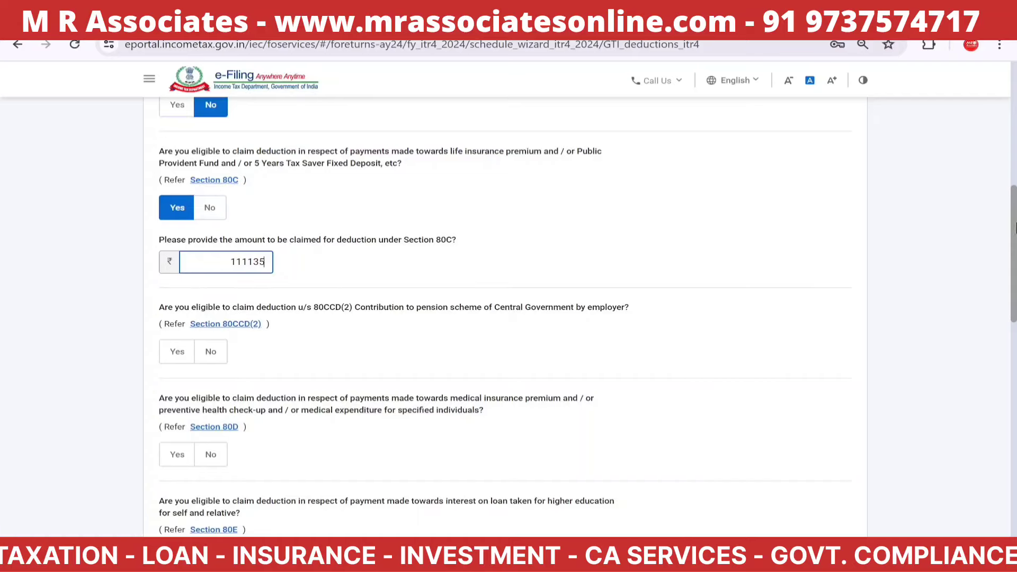
{"action": "left_click_drag", "start_coordinate": [1014, 227], "coordinate": [1014, 273]}
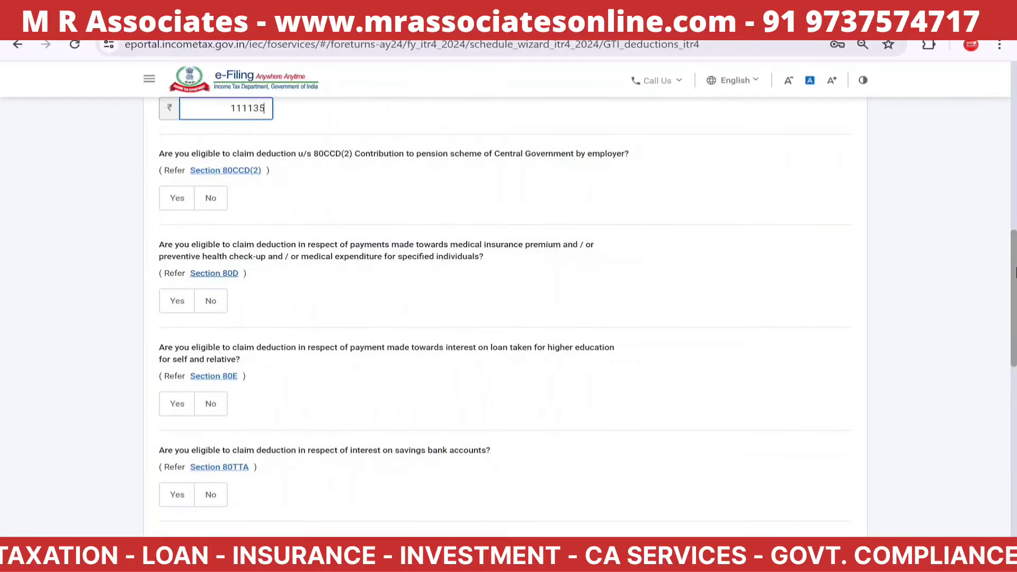
{"action": "left_click", "coordinate": [208, 199]}
{"action": "left_click", "coordinate": [211, 302]}
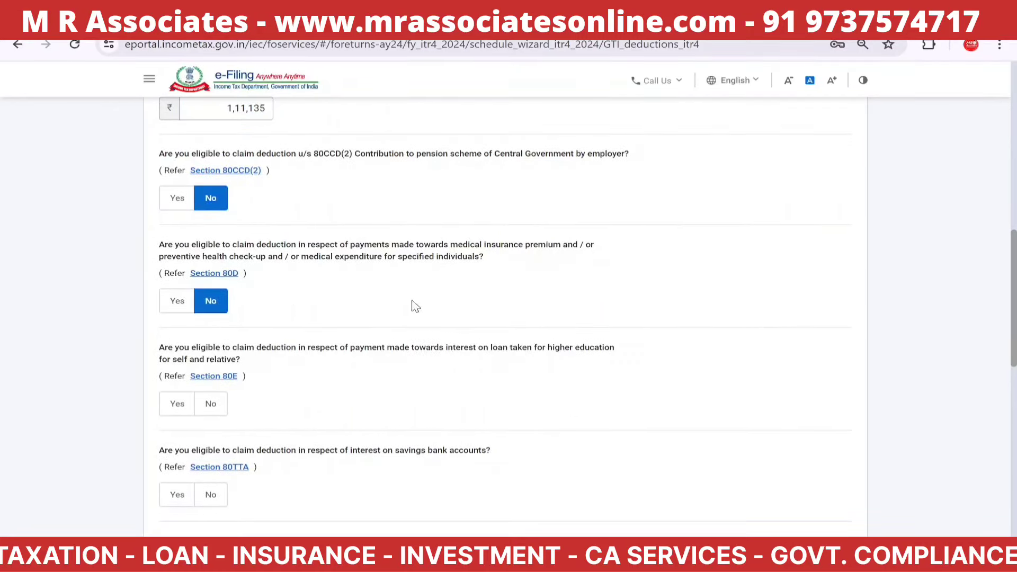
{"action": "left_click_drag", "start_coordinate": [1014, 304], "coordinate": [1014, 343]}
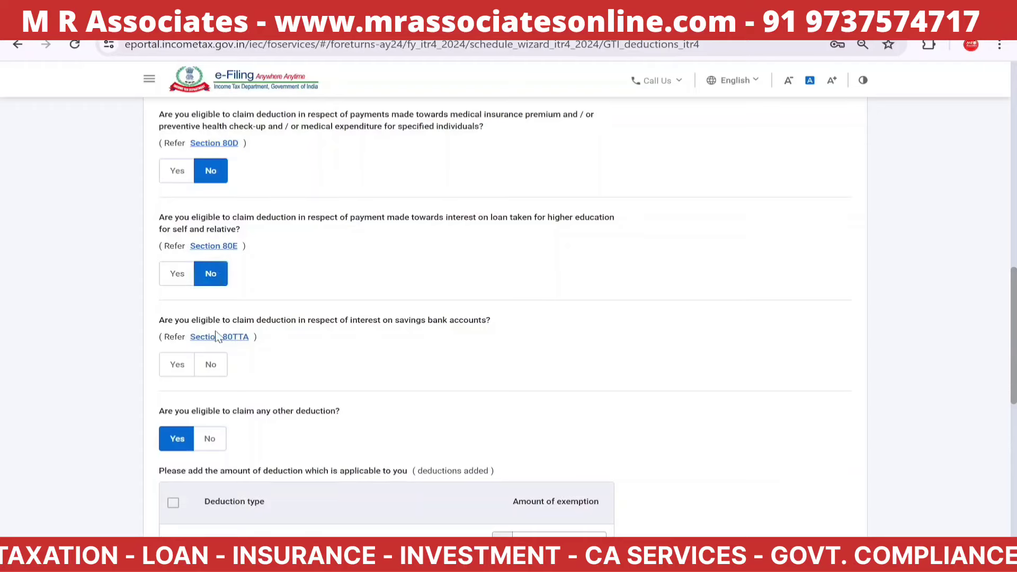
{"action": "left_click", "coordinate": [212, 369]}
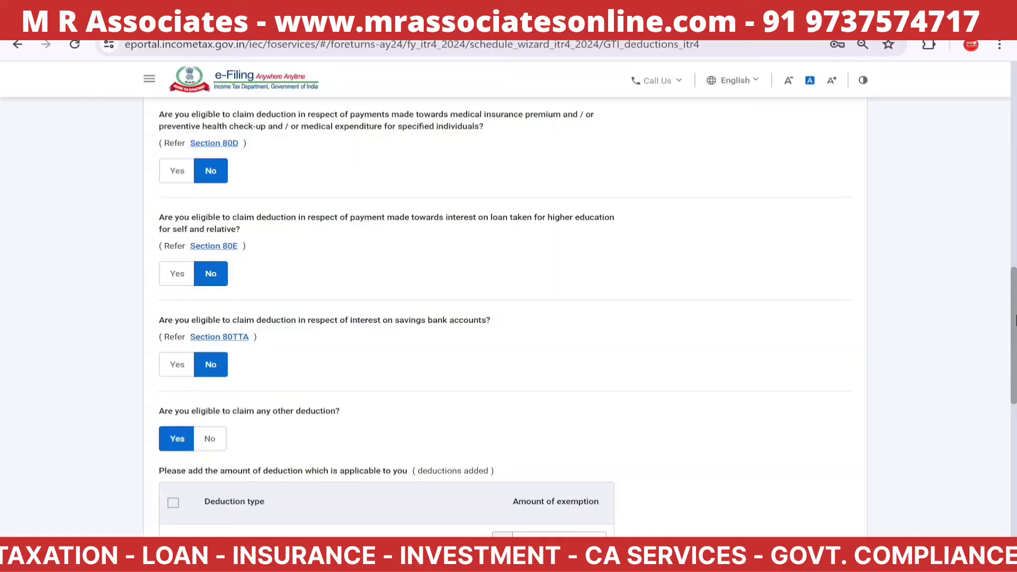
Answer No to claiming any other deduction and continue to the deduction verification page.
{"action": "left_click_drag", "start_coordinate": [1014, 319], "coordinate": [1014, 399]}
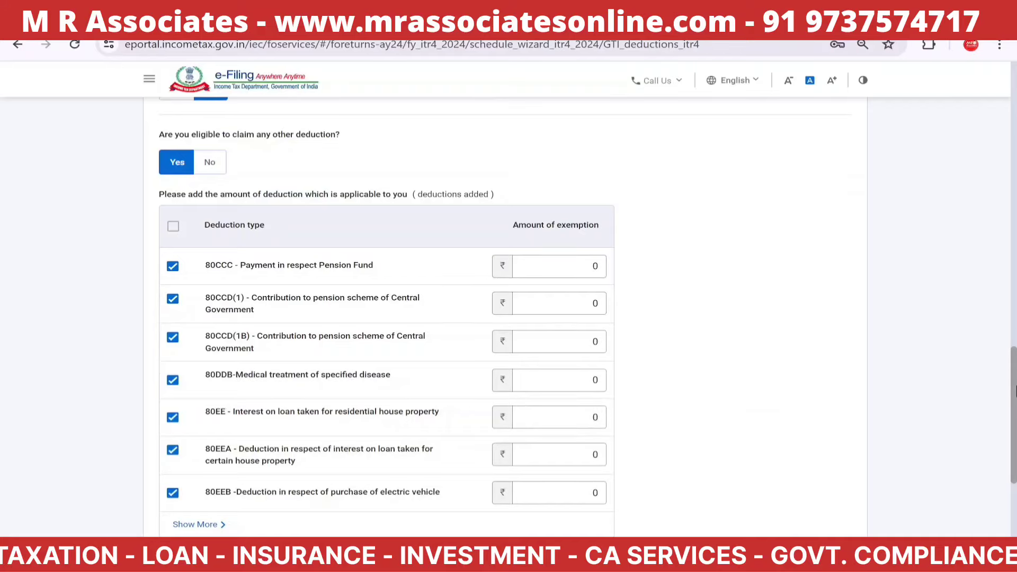
{"action": "left_click_drag", "start_coordinate": [1015, 392], "coordinate": [1015, 395]}
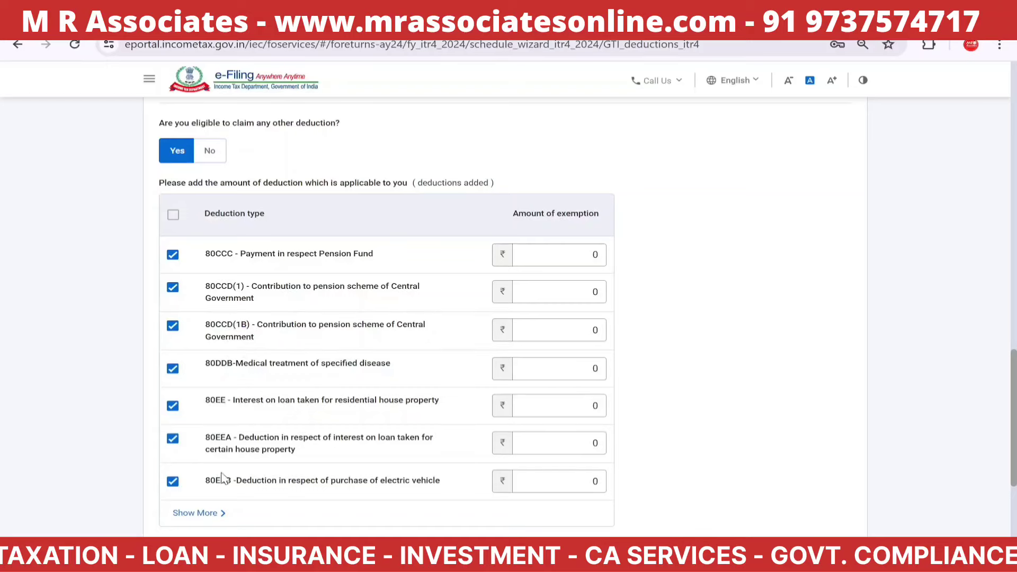
{"action": "left_click", "coordinate": [211, 154]}
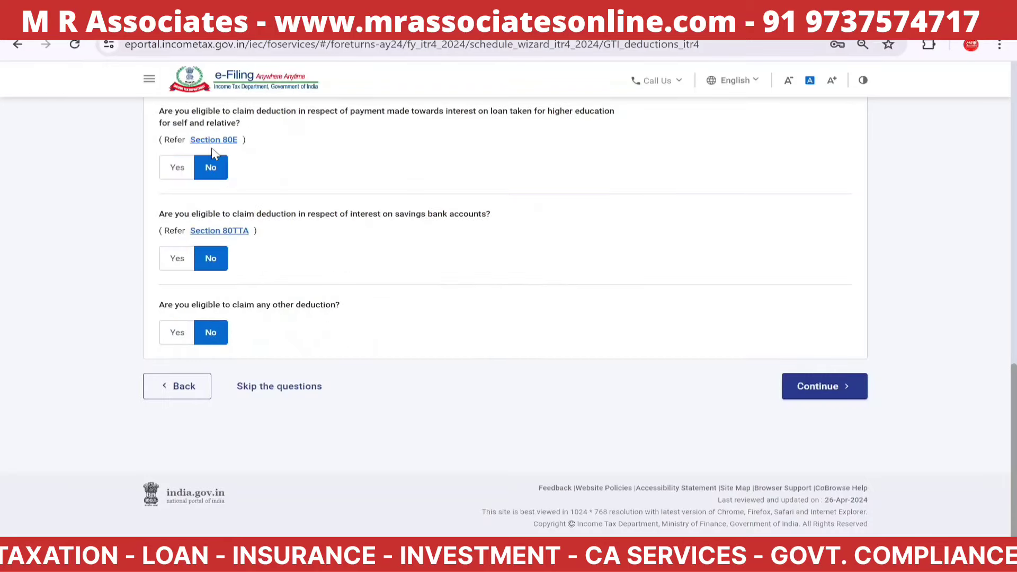
{"action": "left_click", "coordinate": [826, 387]}
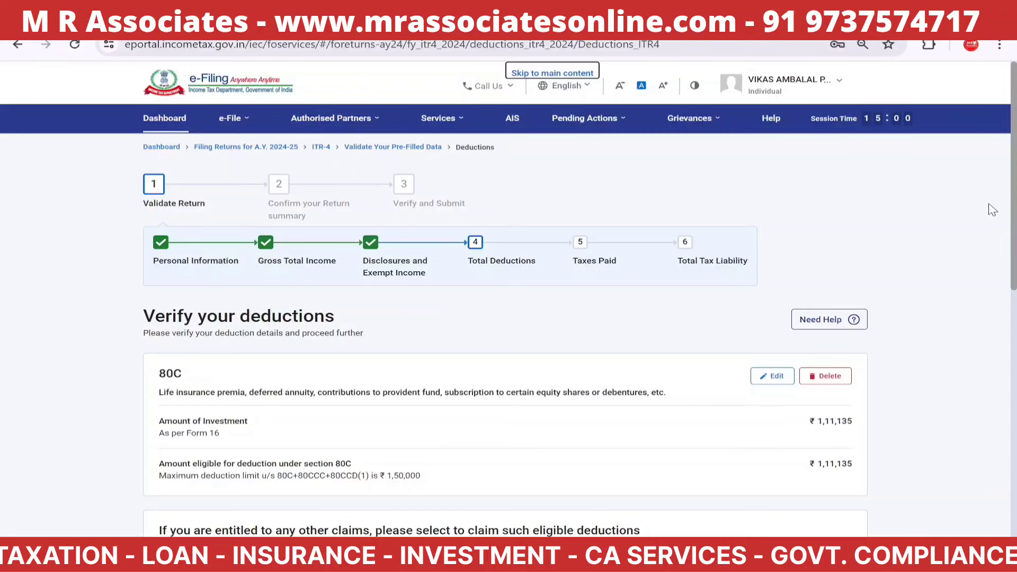
Review the Section 80C entry and total deductions on the deduction verification page and confirm the Total Deductions section.
{"action": "scroll", "coordinate": [1014, 157], "scroll_direction": "down", "scroll_amount": 3}
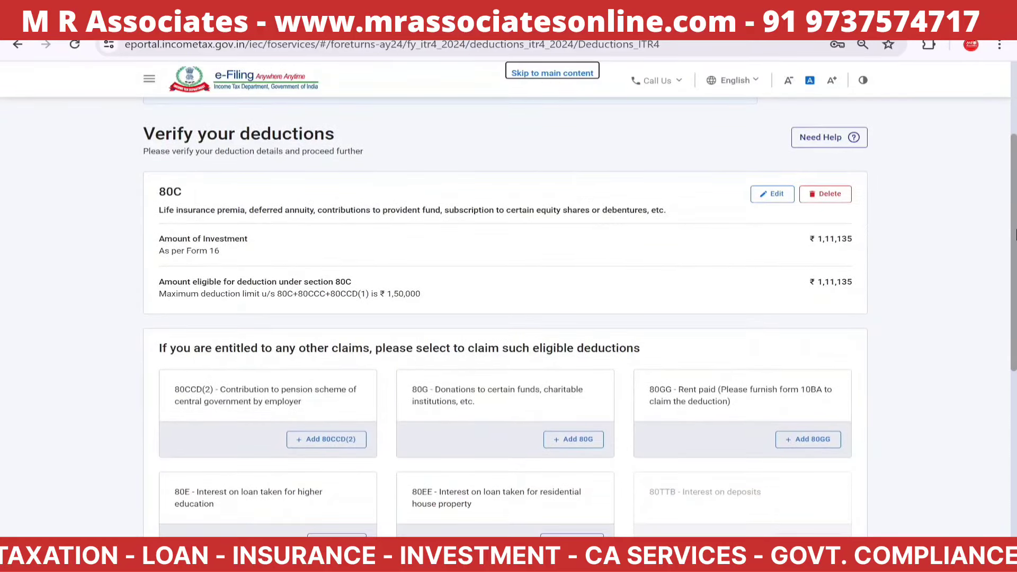
{"action": "scroll", "coordinate": [1014, 233], "scroll_direction": "down", "scroll_amount": 3}
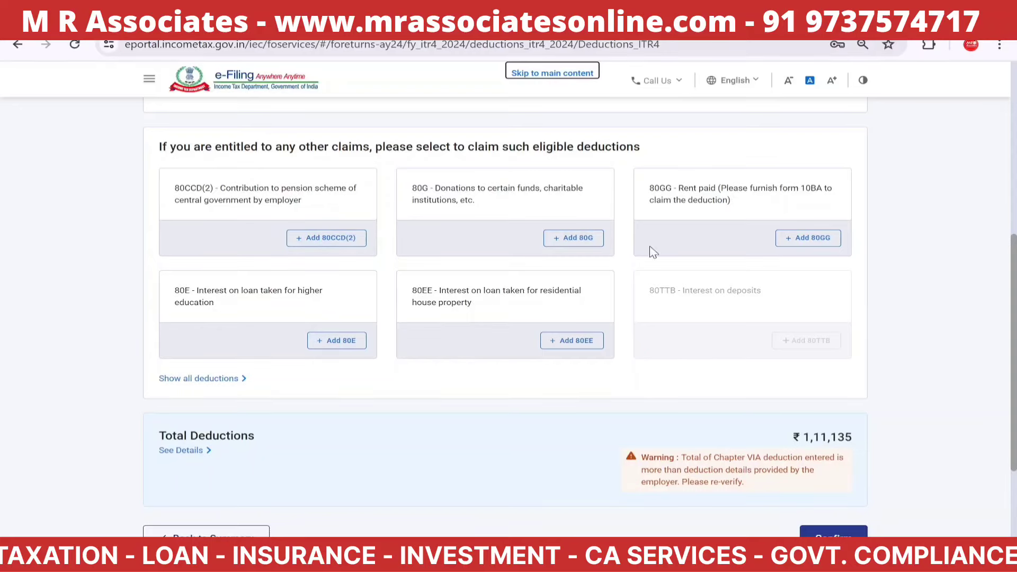
{"action": "scroll", "coordinate": [1013, 338], "scroll_direction": "down", "scroll_amount": 2}
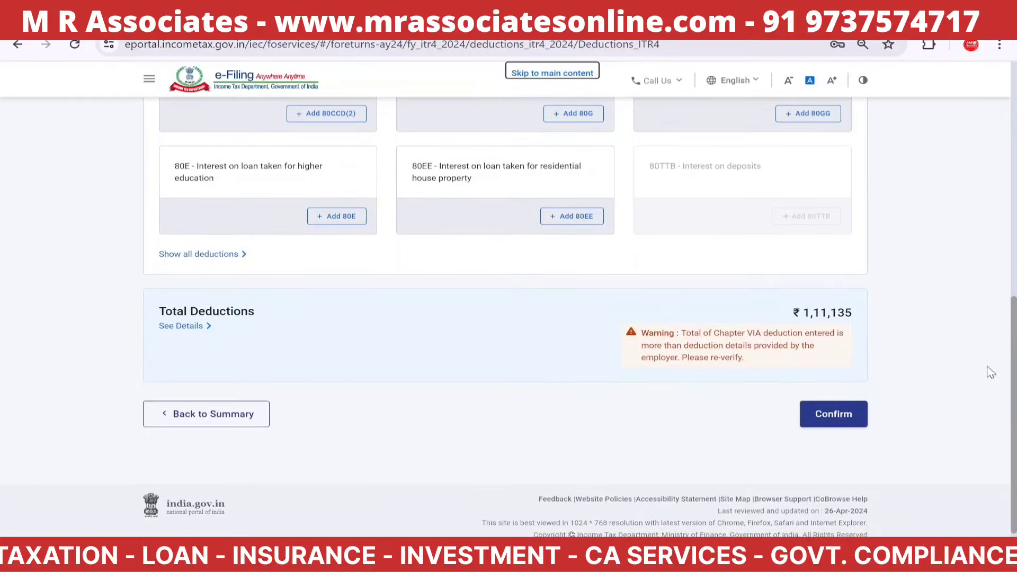
{"action": "left_click", "coordinate": [852, 429]}
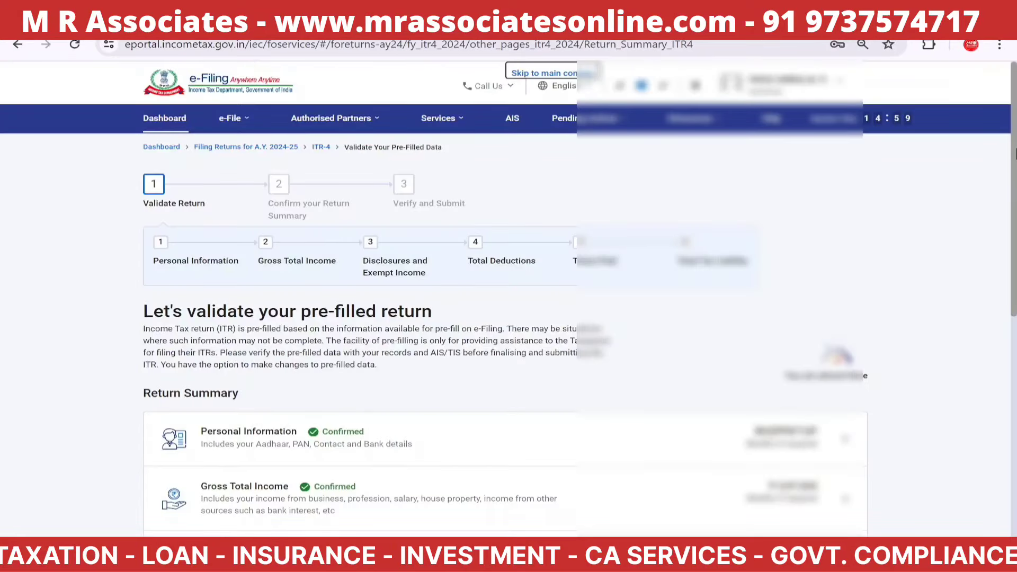
Open the Tax Paid section of the return summary, verify the TDS, TCS and advance tax details, and confirm it.
{"action": "scroll", "coordinate": [1015, 154], "scroll_direction": "down", "scroll_amount": 5}
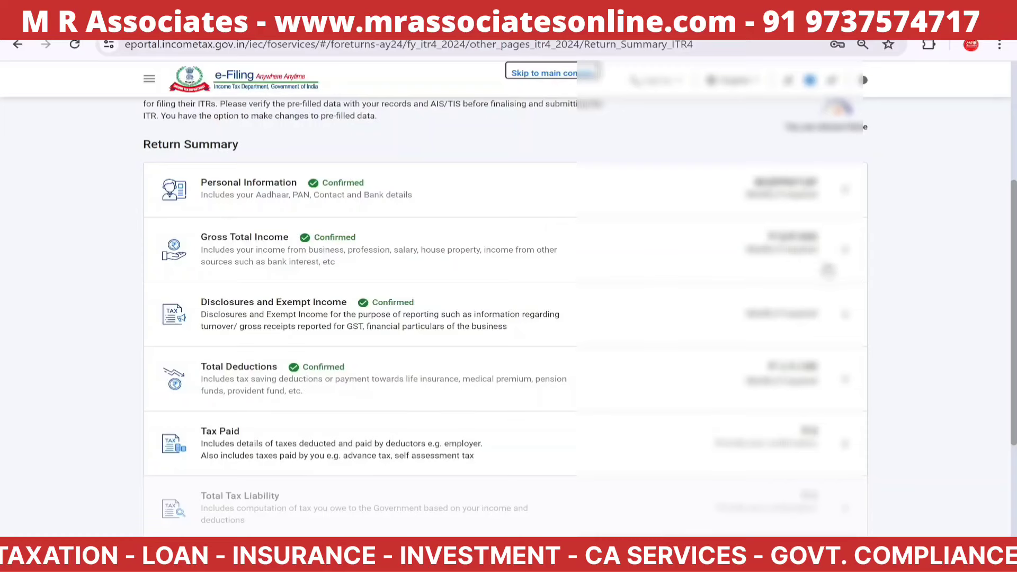
{"action": "scroll", "coordinate": [1015, 259], "scroll_direction": "down", "scroll_amount": 1}
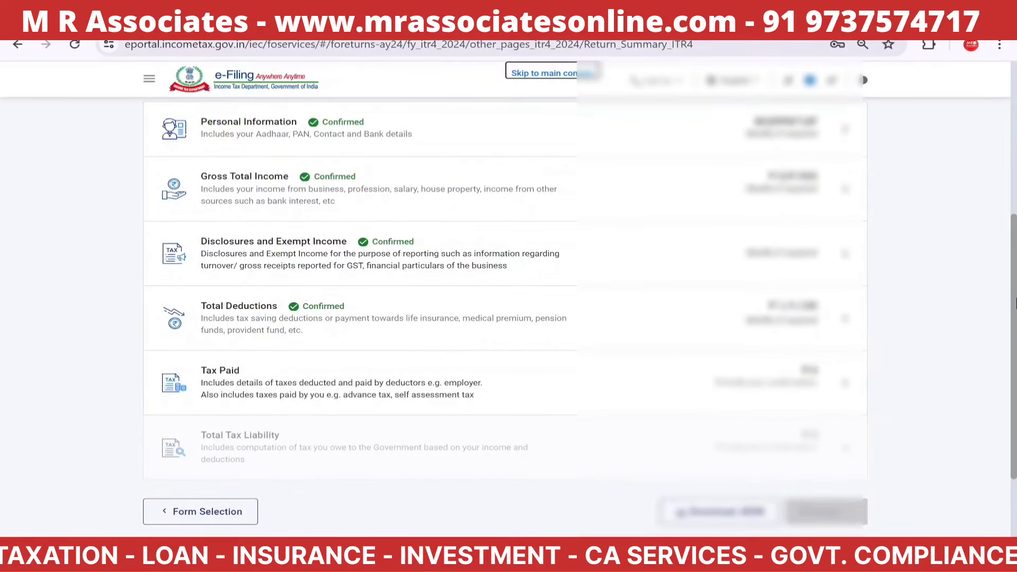
{"action": "scroll", "coordinate": [1015, 286], "scroll_direction": "down", "scroll_amount": 2}
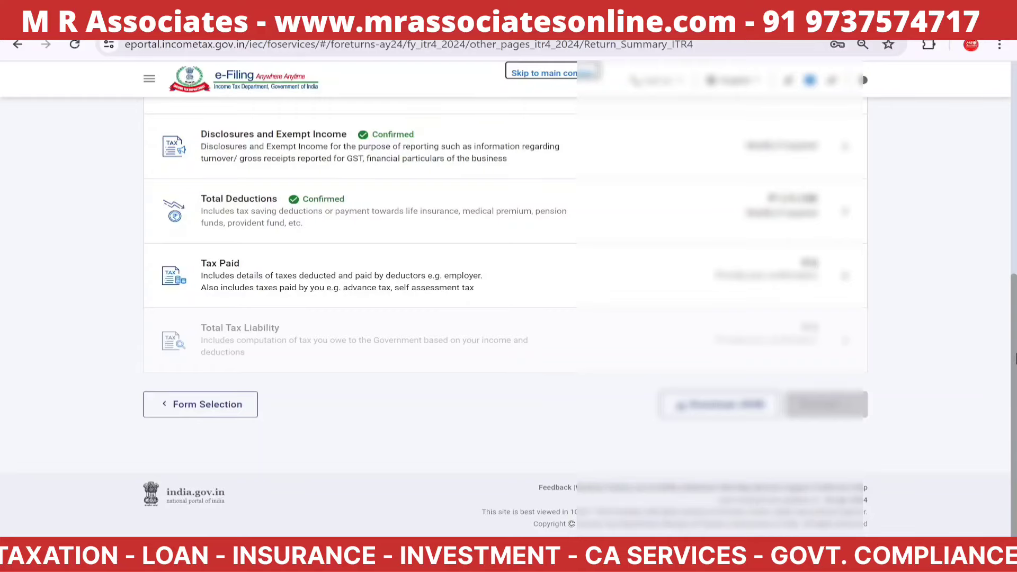
{"action": "scroll", "coordinate": [1014, 323], "scroll_direction": "up", "scroll_amount": 1}
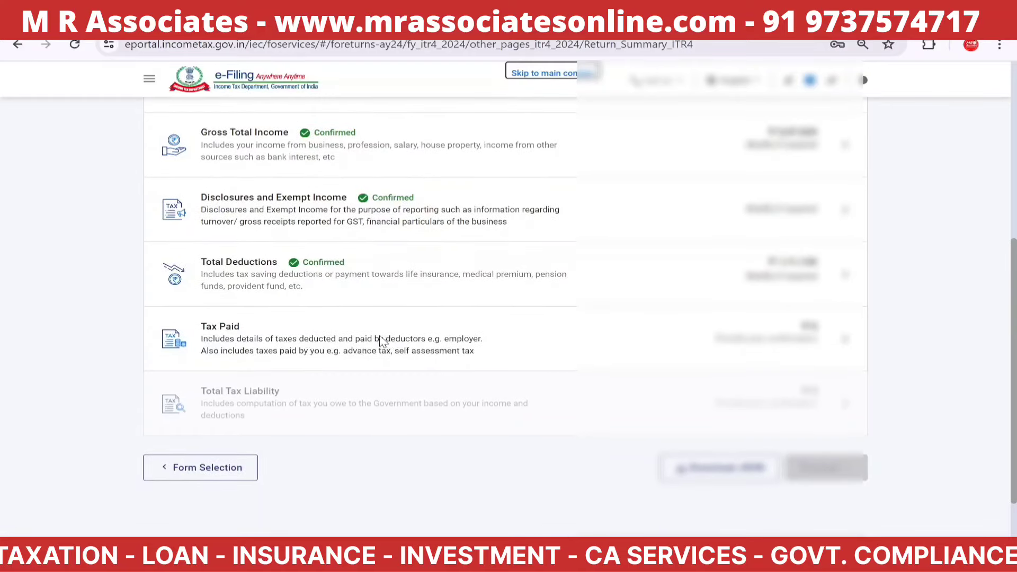
{"action": "left_click", "coordinate": [316, 340]}
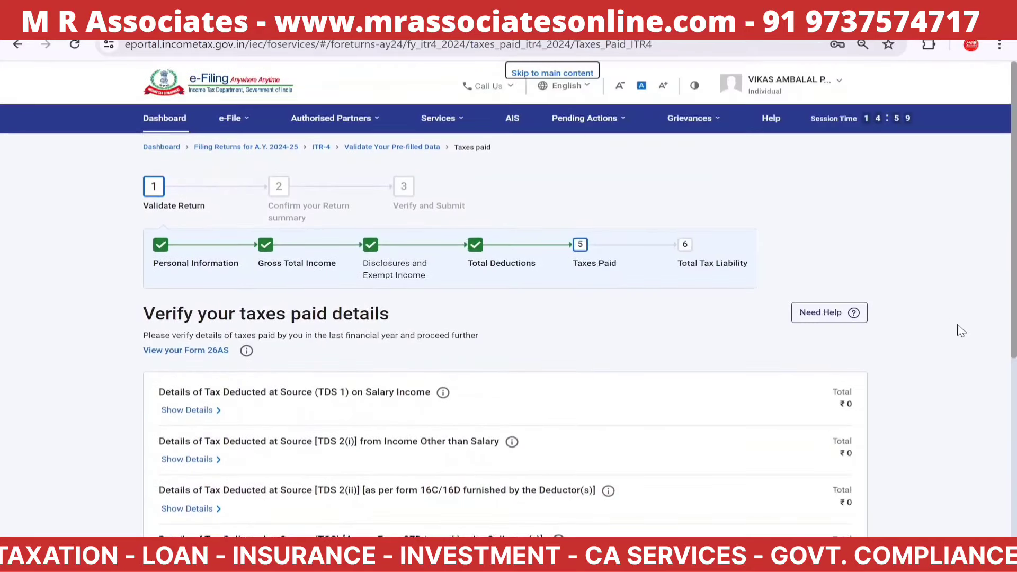
{"action": "left_click_drag", "start_coordinate": [1014, 180], "coordinate": [1014, 298]}
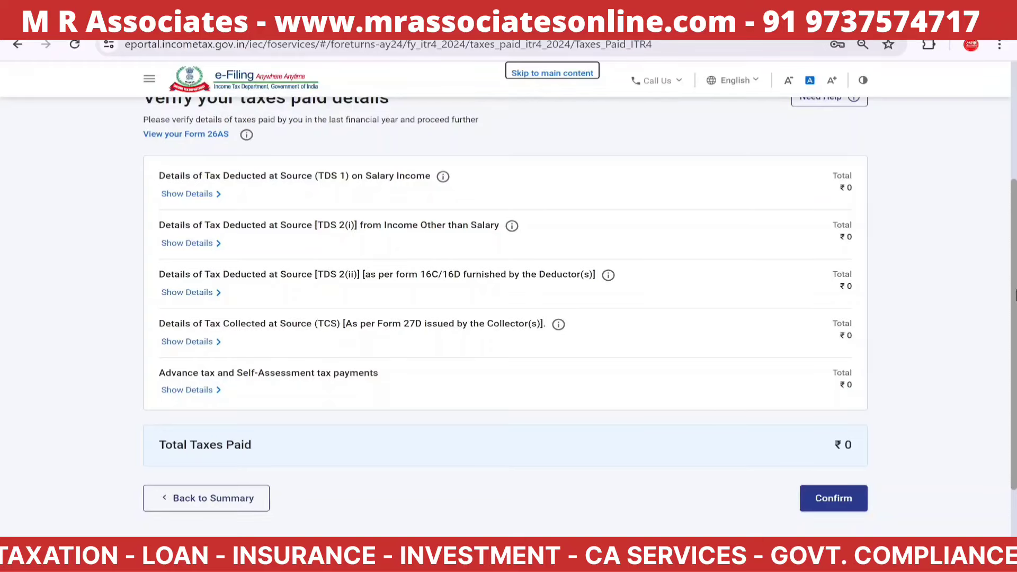
{"action": "left_click_drag", "start_coordinate": [1014, 294], "coordinate": [1014, 178]}
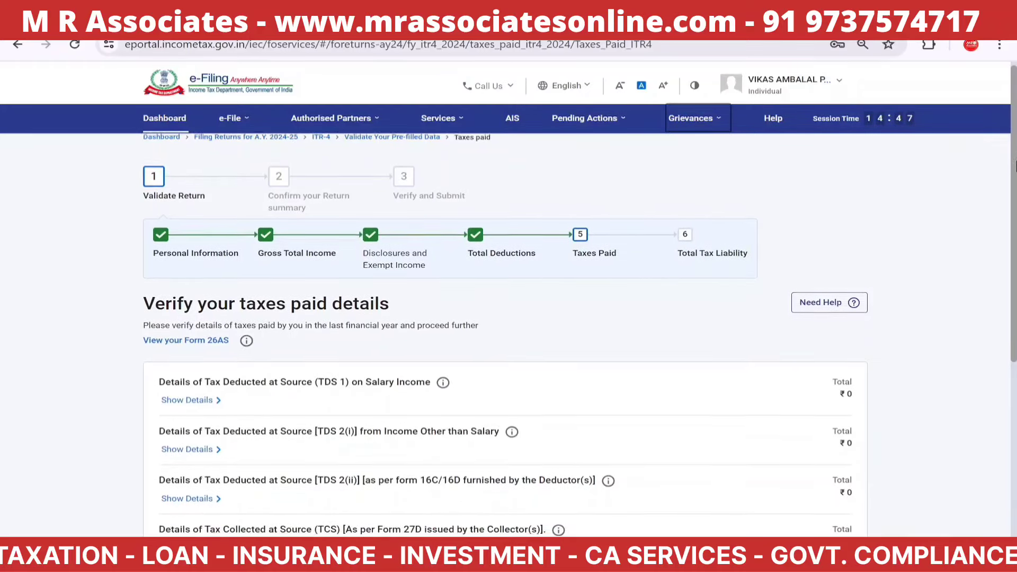
{"action": "left_click_drag", "start_coordinate": [1014, 166], "coordinate": [1014, 283]}
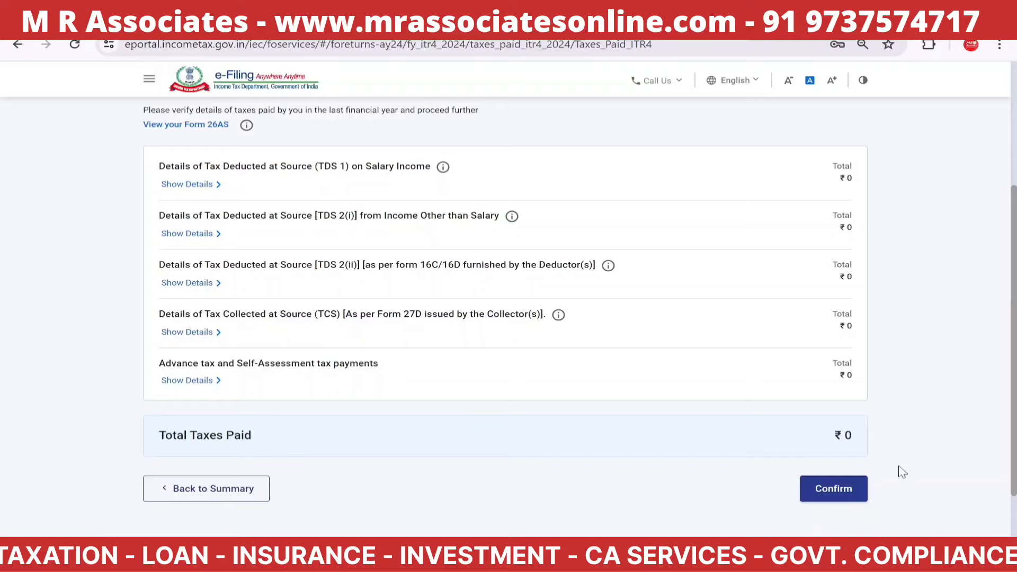
{"action": "left_click", "coordinate": [839, 498]}
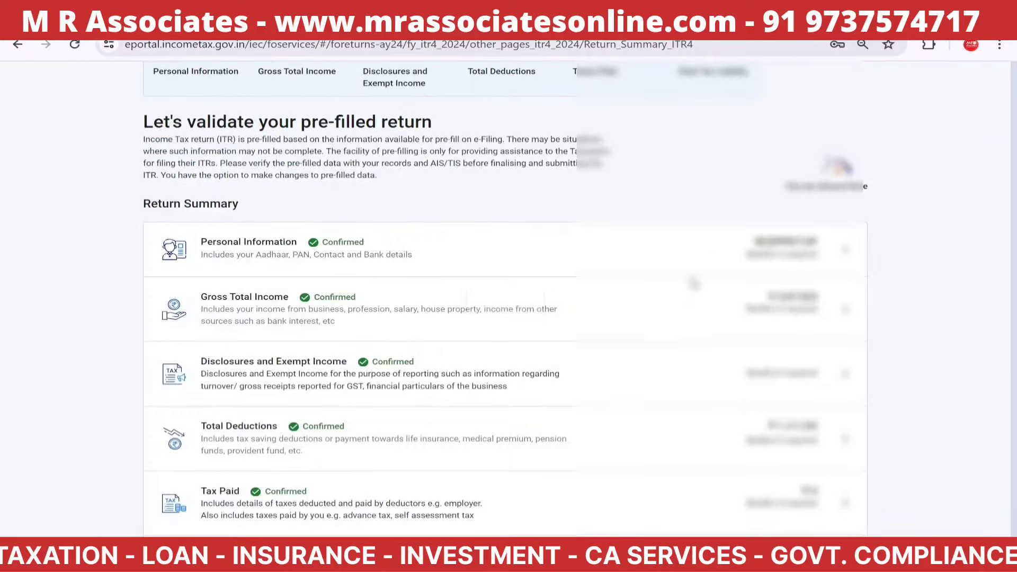
Open the Total Tax Liability section, verify the income and tax computation including interest and fees, and confirm it.
{"action": "left_click_drag", "start_coordinate": [1015, 159], "coordinate": [1015, 293]}
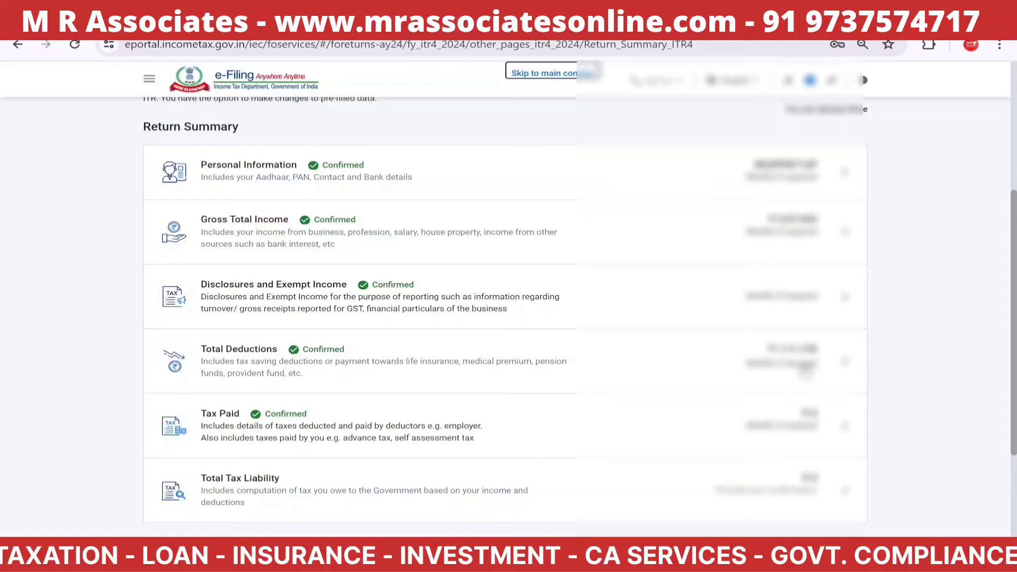
{"action": "left_click_drag", "start_coordinate": [1015, 267], "coordinate": [1014, 314]}
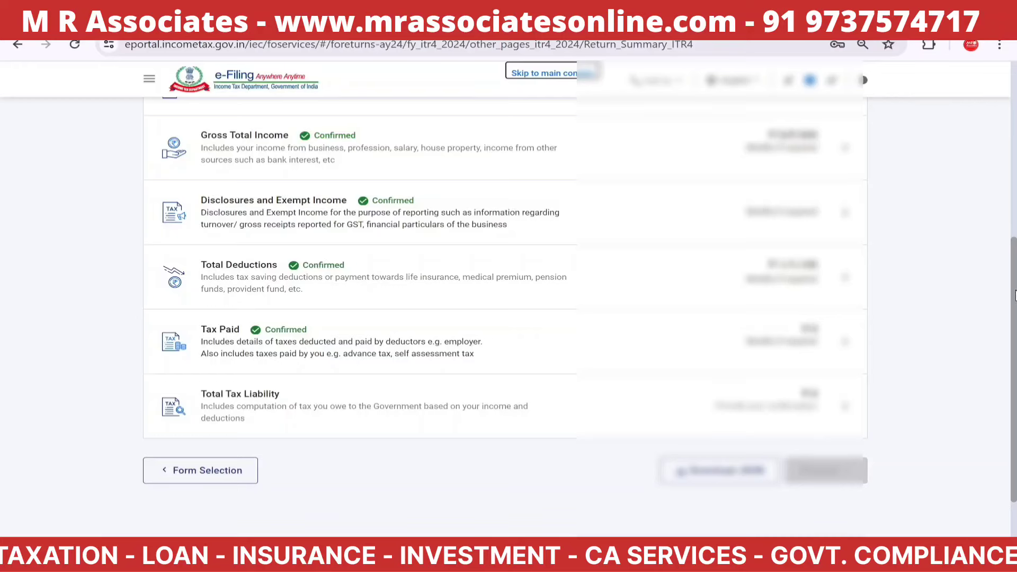
{"action": "scroll", "coordinate": [1006, 296], "scroll_direction": "down", "scroll_amount": 1}
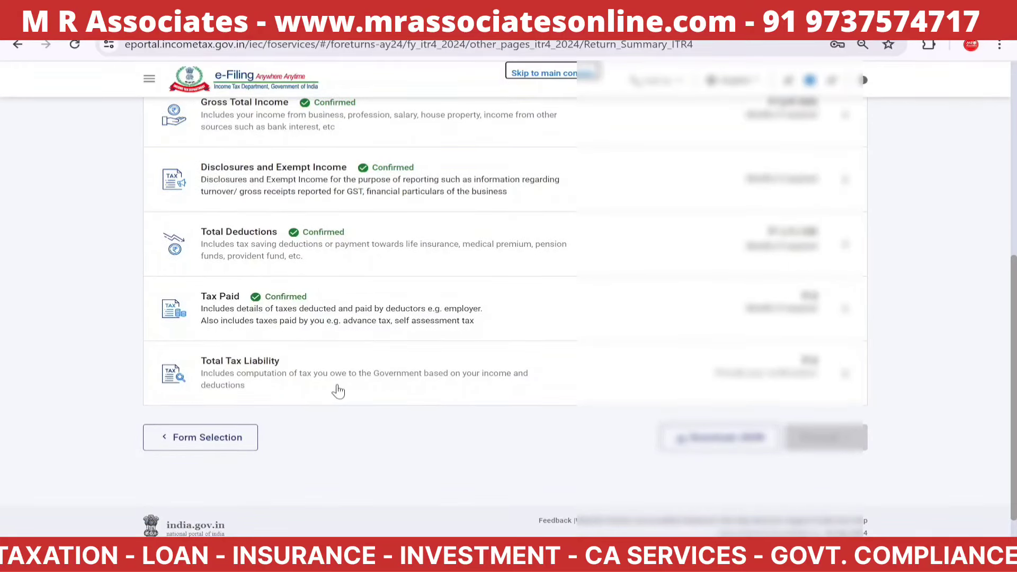
{"action": "left_click", "coordinate": [252, 368]}
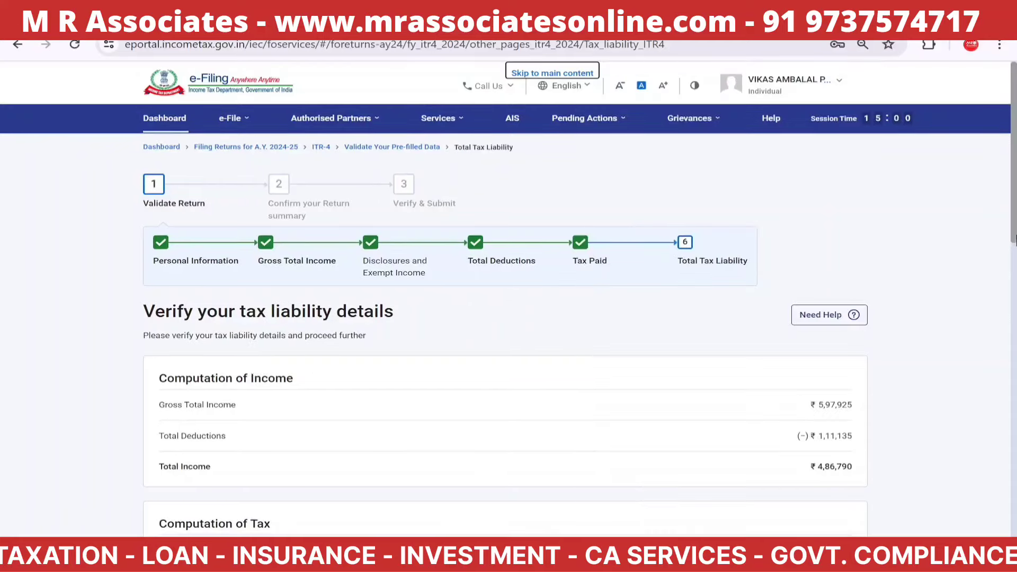
{"action": "scroll", "coordinate": [1014, 200], "scroll_direction": "down", "scroll_amount": 5}
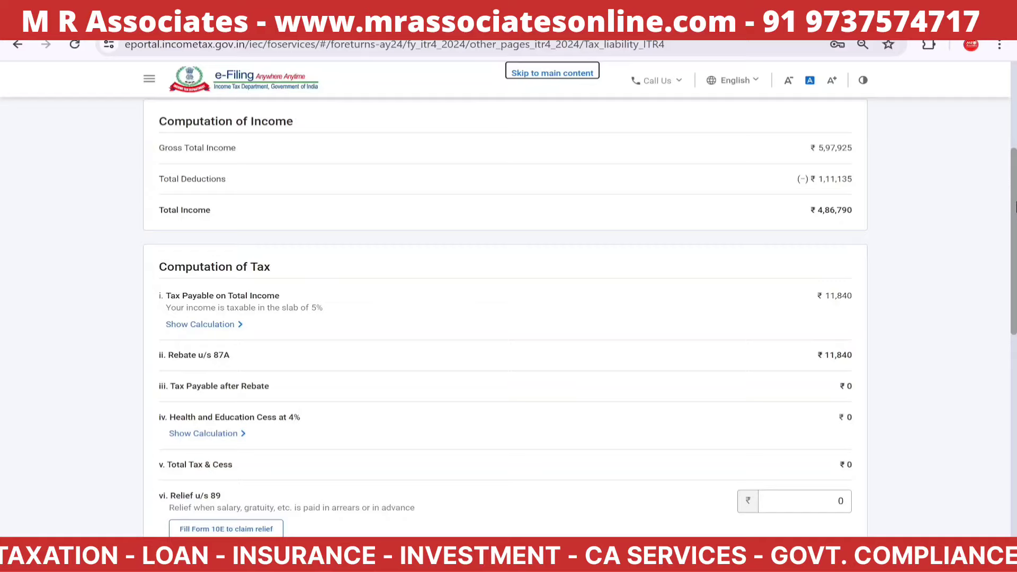
{"action": "scroll", "coordinate": [1014, 207], "scroll_direction": "down", "scroll_amount": 1}
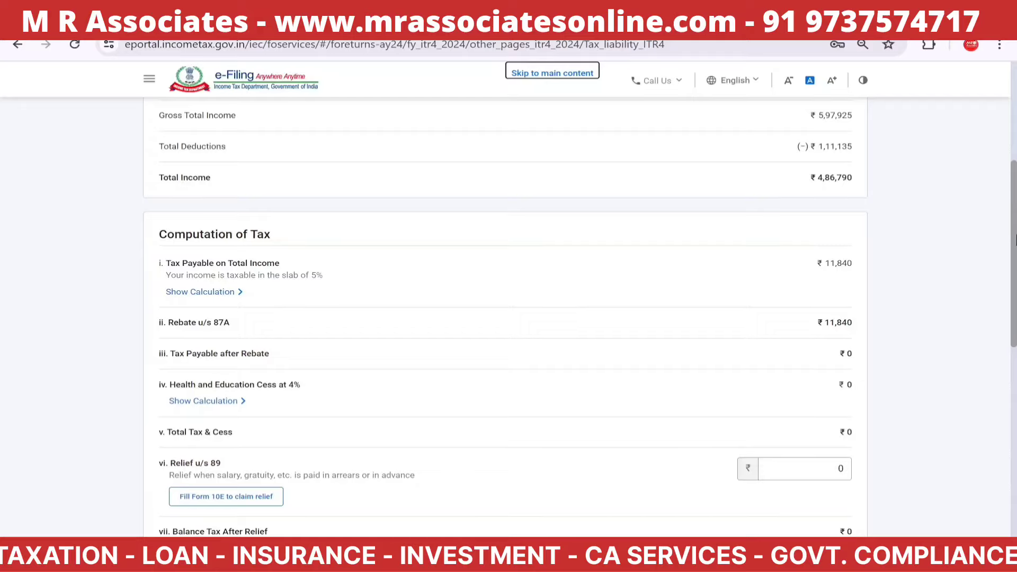
{"action": "left_click_drag", "start_coordinate": [1014, 238], "coordinate": [1014, 446]}
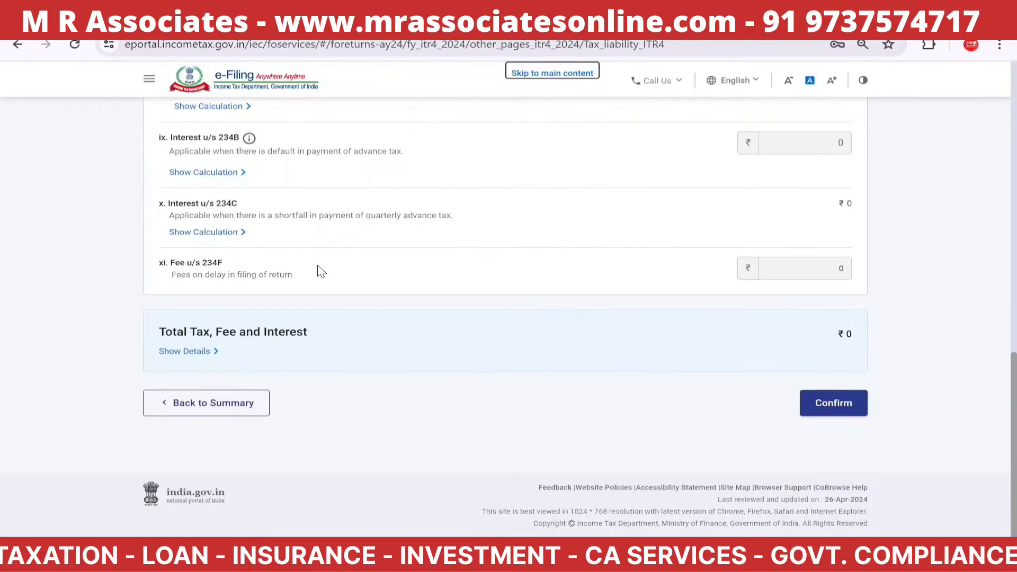
{"action": "left_click", "coordinate": [829, 412]}
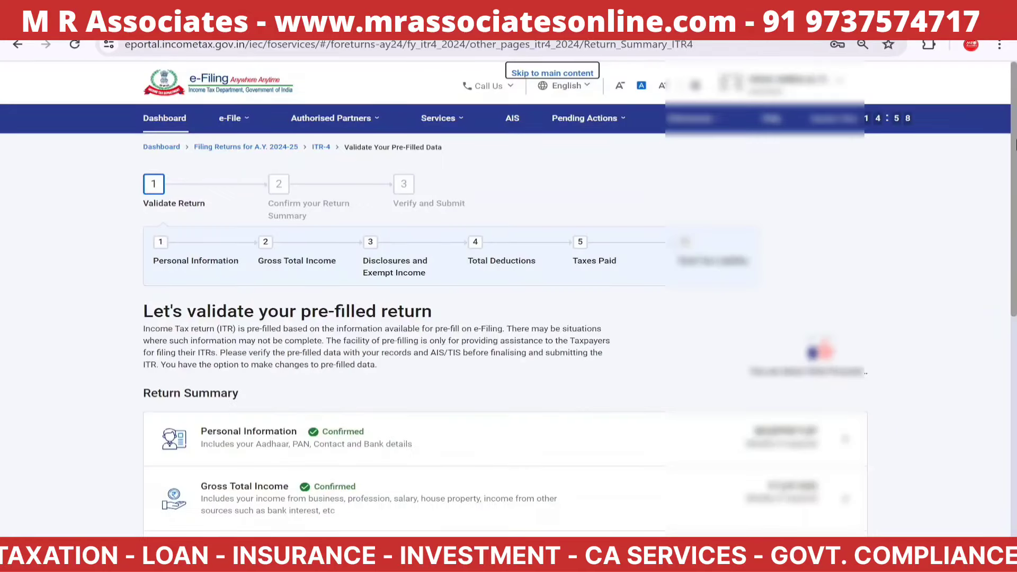
Proceed from the fully confirmed return summary to the tax summary, review it and continue to the return preview page.
{"action": "left_click_drag", "start_coordinate": [1015, 143], "coordinate": [1014, 361]}
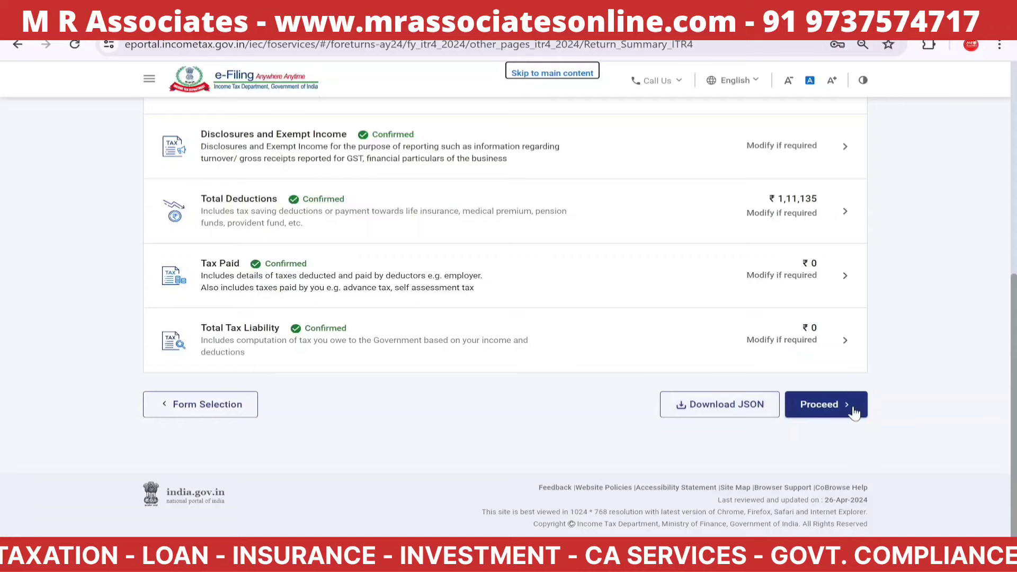
{"action": "left_click", "coordinate": [832, 410]}
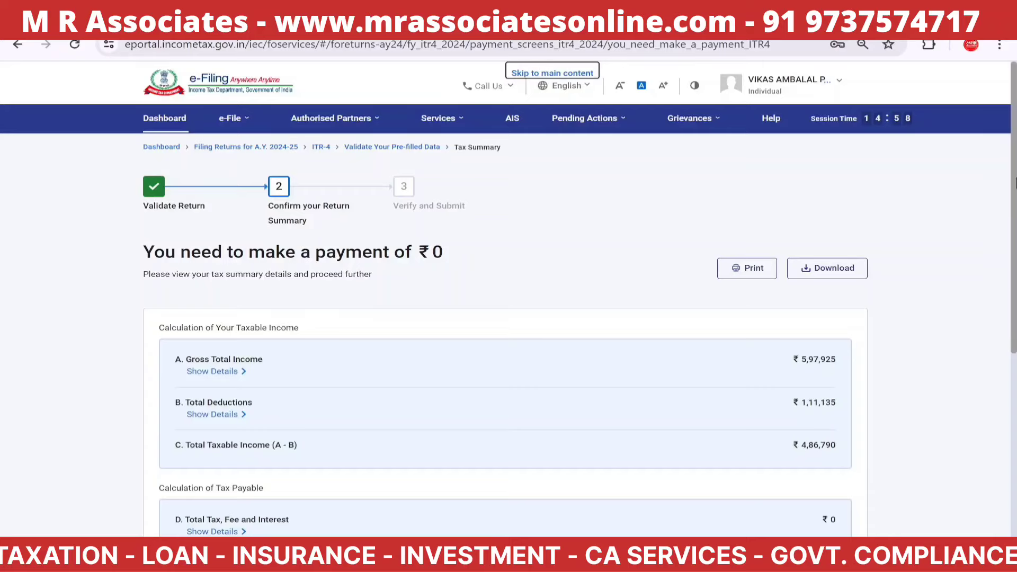
{"action": "left_click_drag", "start_coordinate": [1014, 176], "coordinate": [1014, 237]}
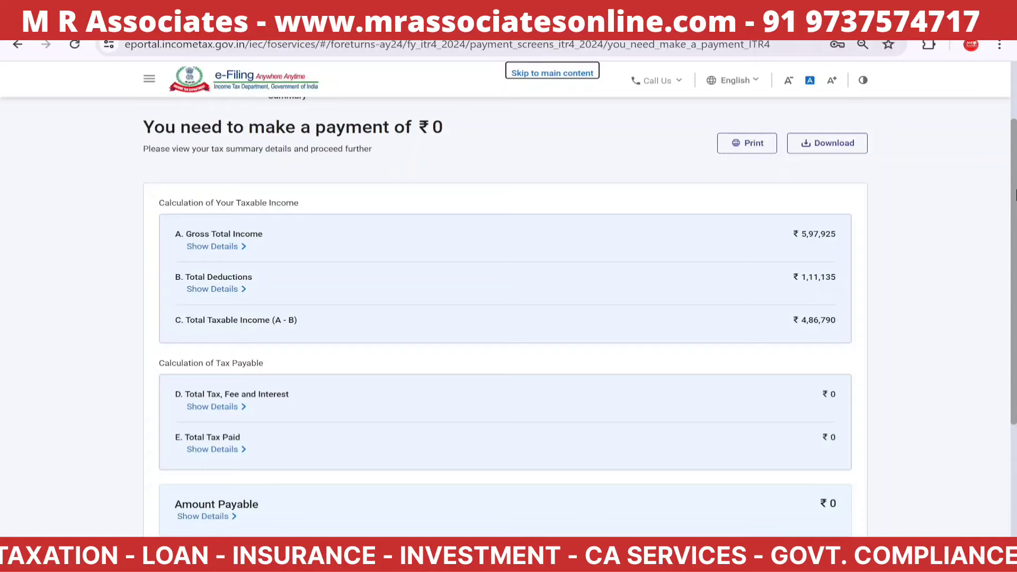
{"action": "left_click_drag", "start_coordinate": [1015, 191], "coordinate": [1015, 296]}
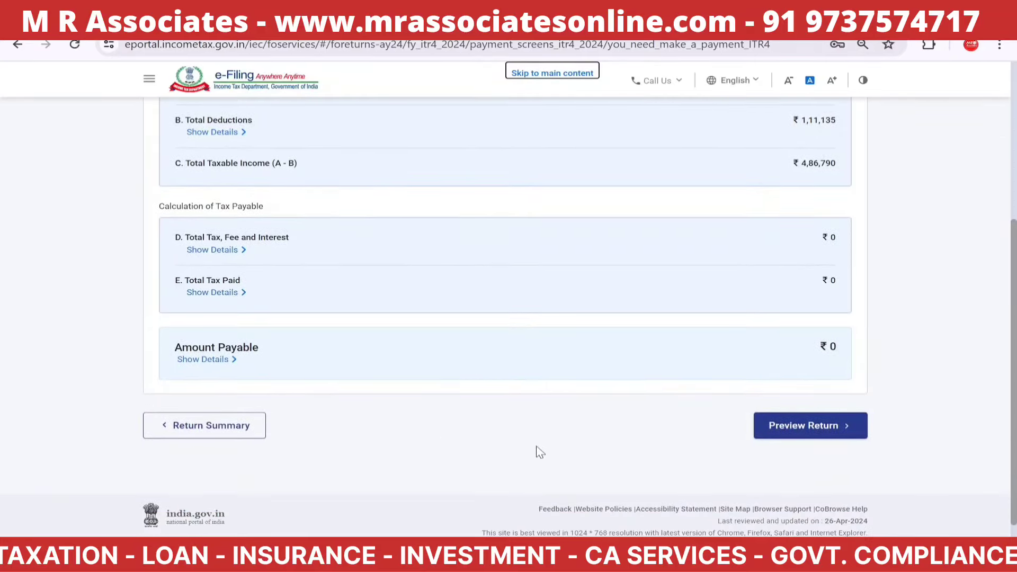
{"action": "left_click", "coordinate": [812, 431]}
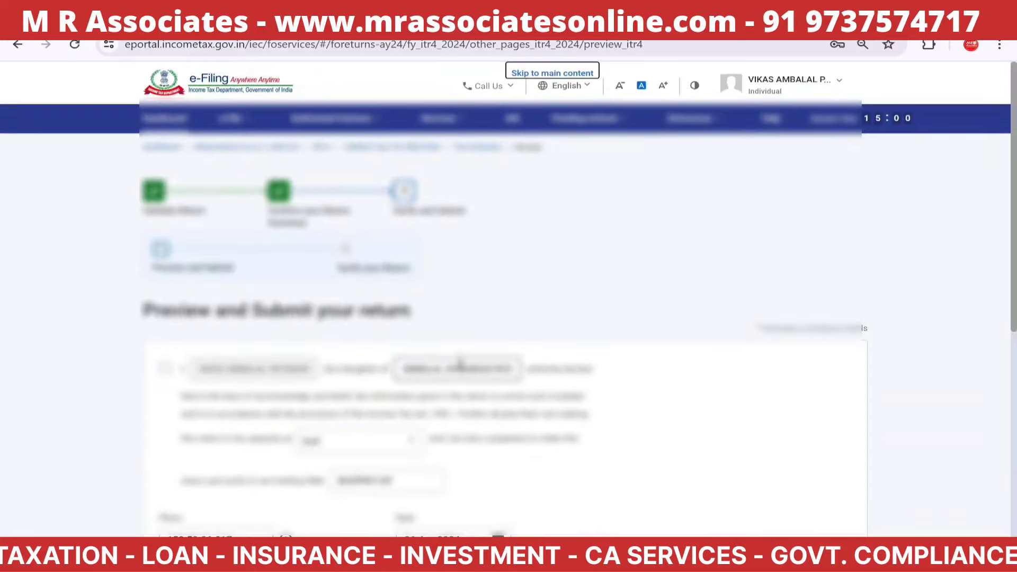
Accept the taxpayer declaration on the Preview and Submit your return page and check the remaining declaration fields.
{"action": "left_click_drag", "start_coordinate": [1011, 159], "coordinate": [1015, 203]}
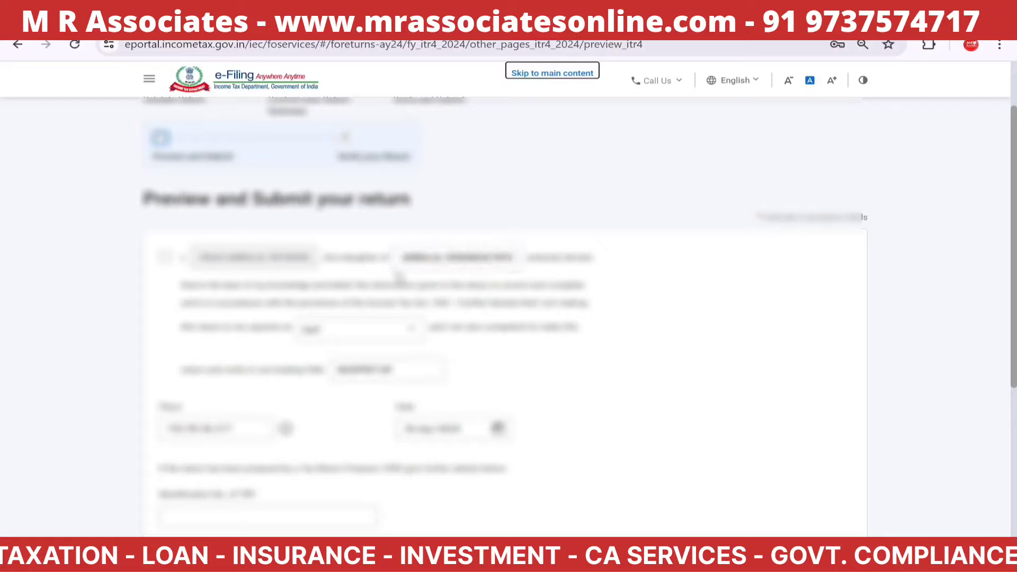
{"action": "left_click", "coordinate": [165, 257]}
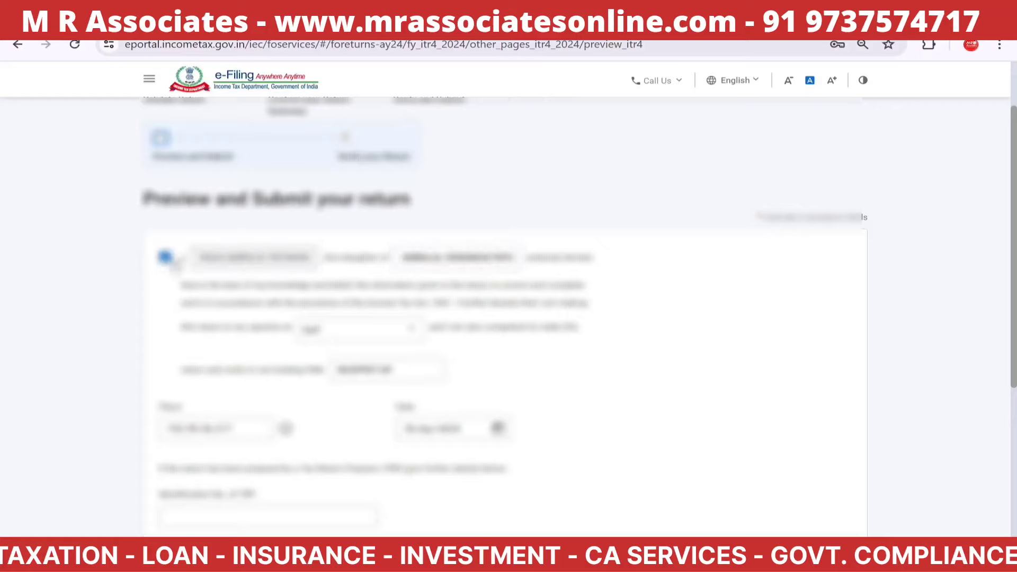
{"action": "left_click_drag", "start_coordinate": [1014, 161], "coordinate": [1014, 309]}
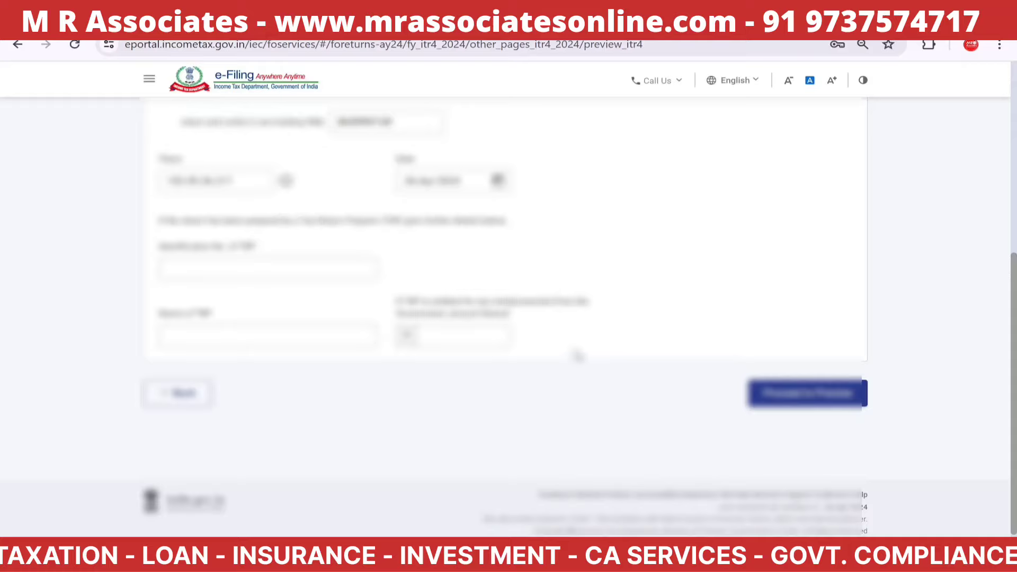
{"action": "left_click_drag", "start_coordinate": [1015, 388], "coordinate": [1015, 353]}
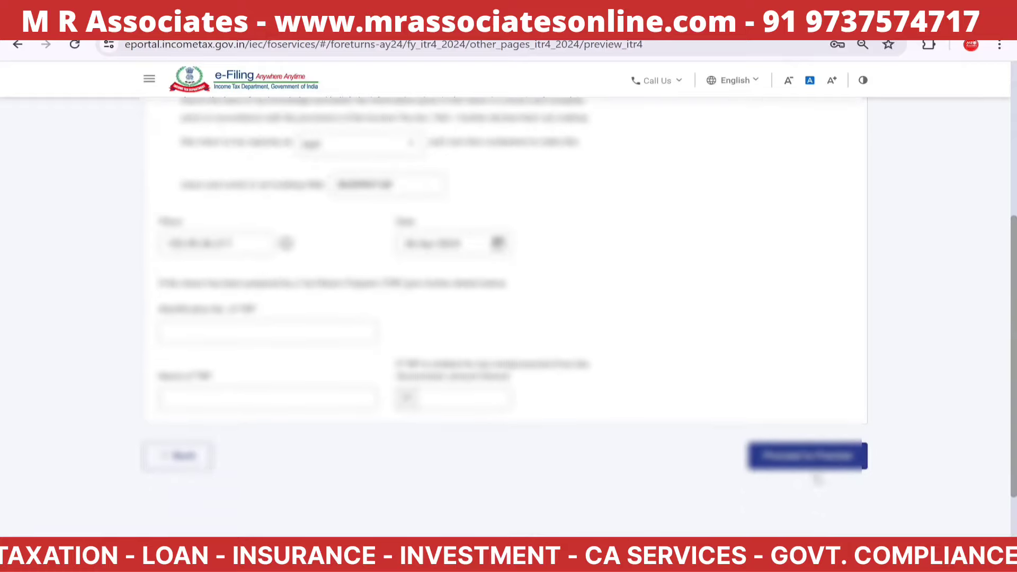